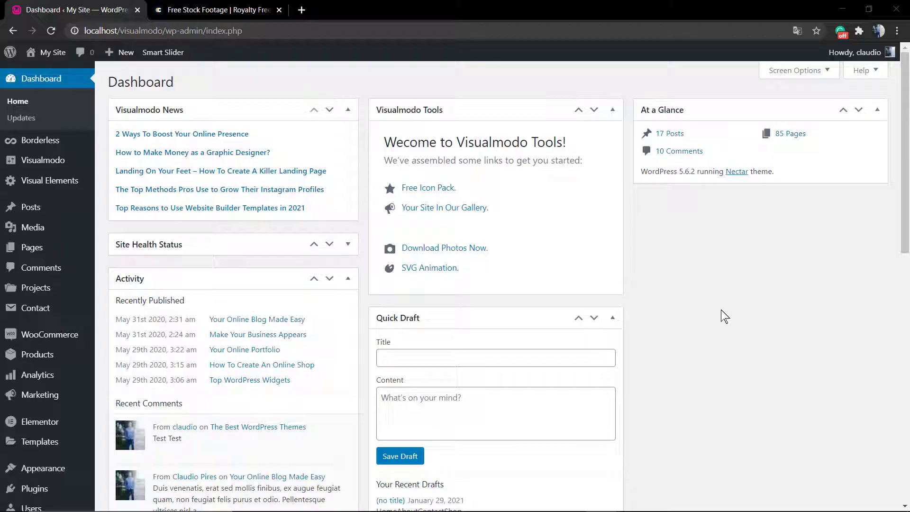
- In Coverr, download the Vacation Guy Skateboarding on an Empty Road clip for free
left_click(183, 10)
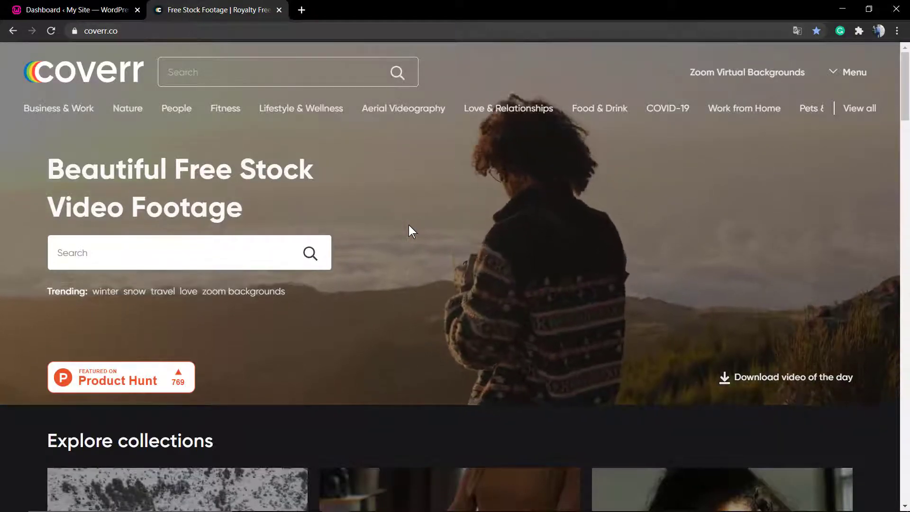
scroll(397, 222, "down", 10)
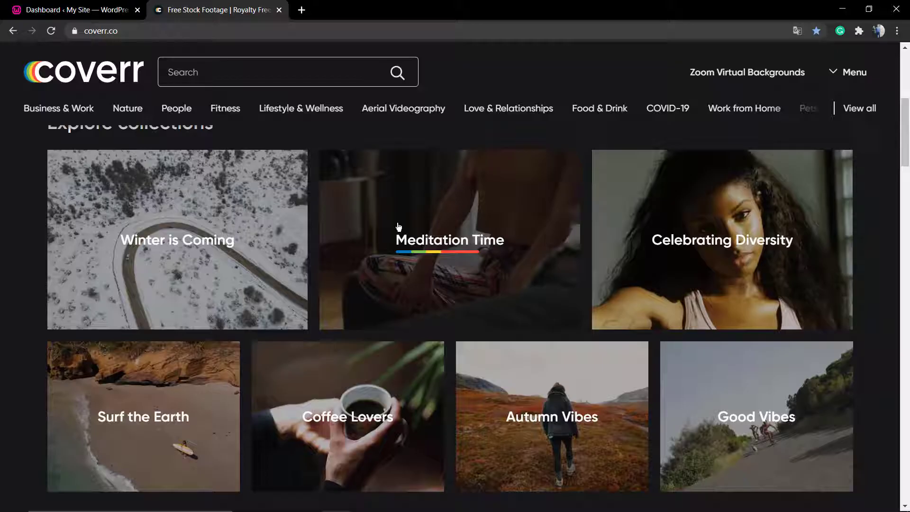
scroll(387, 255, "down", 6)
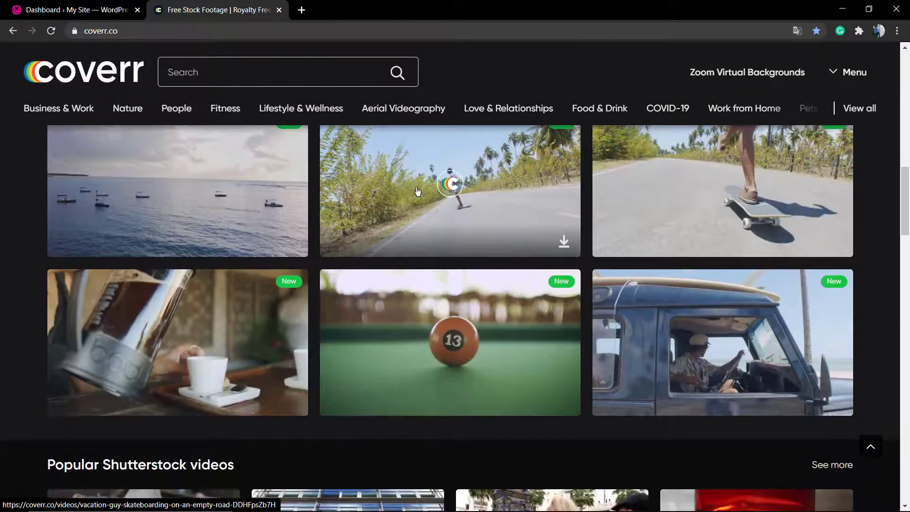
left_click(417, 191)
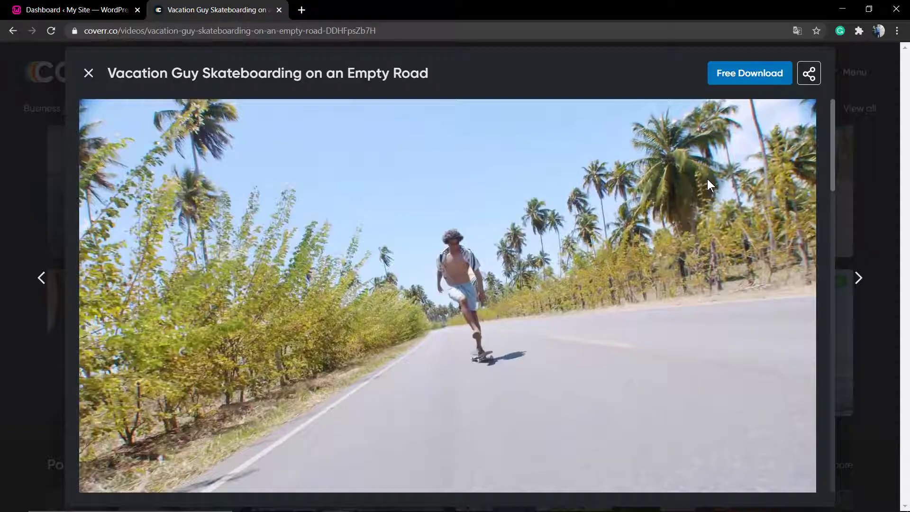
left_click(734, 78)
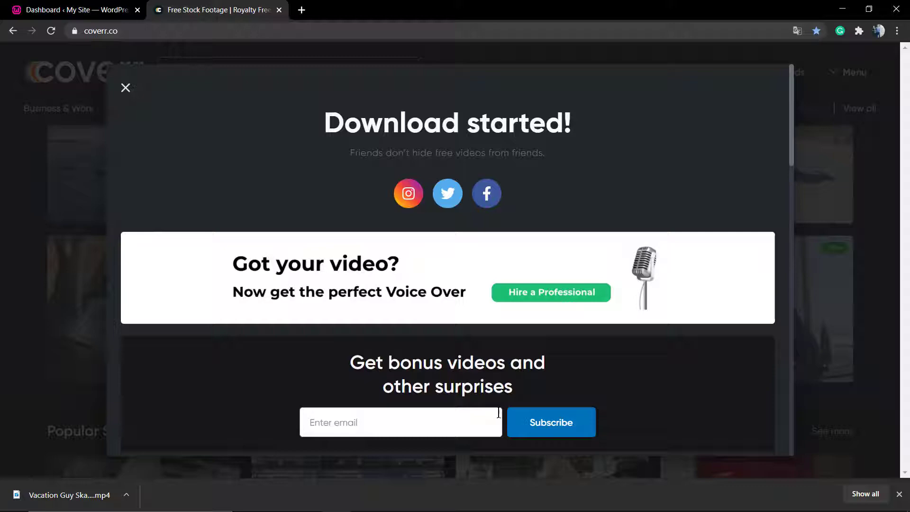
- Dismiss the download popup and switch back to the WordPress dashboard tab
left_click(843, 112)
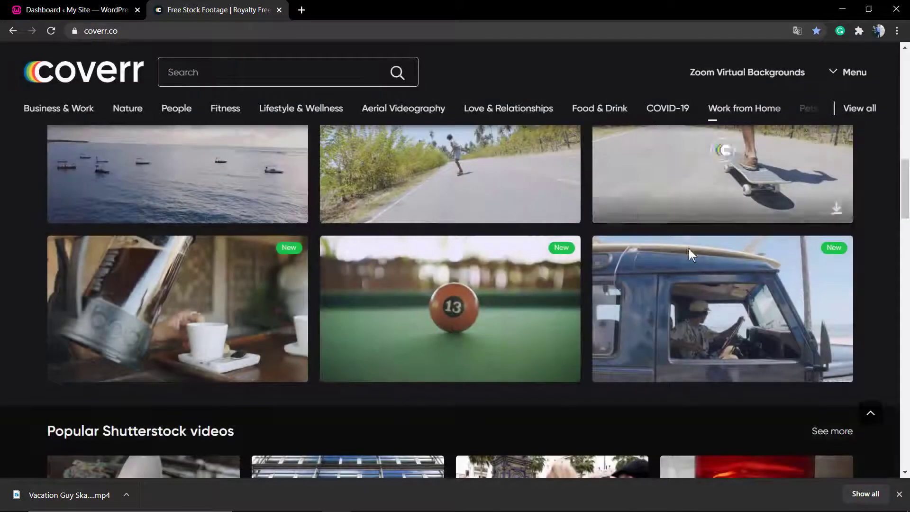
scroll(689, 249, "down", 6)
scroll(534, 282, "up", 2)
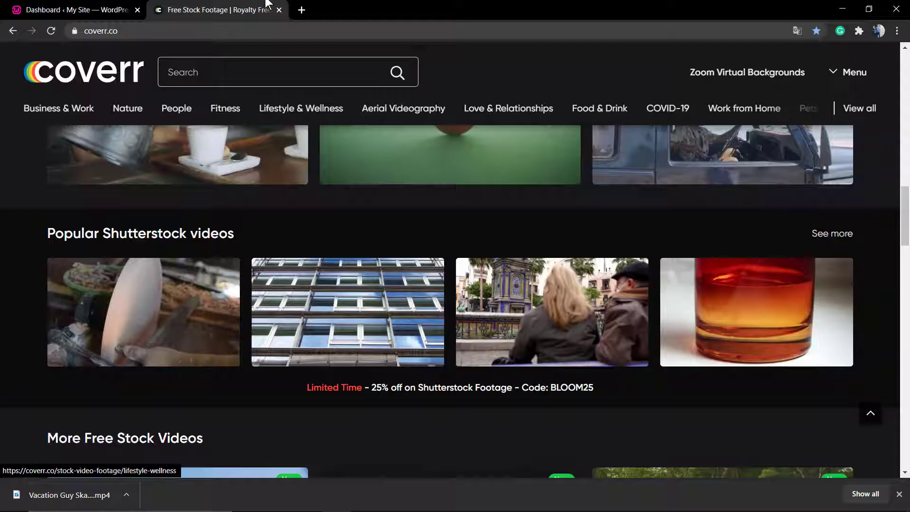
left_click(101, 9)
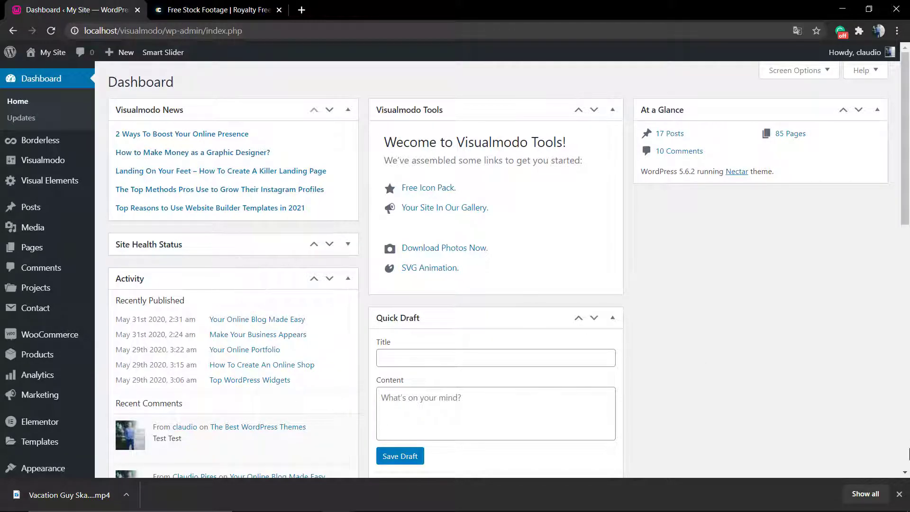
- Go to Media > Add New and check the 13 MB maximum upload size
left_click(899, 494)
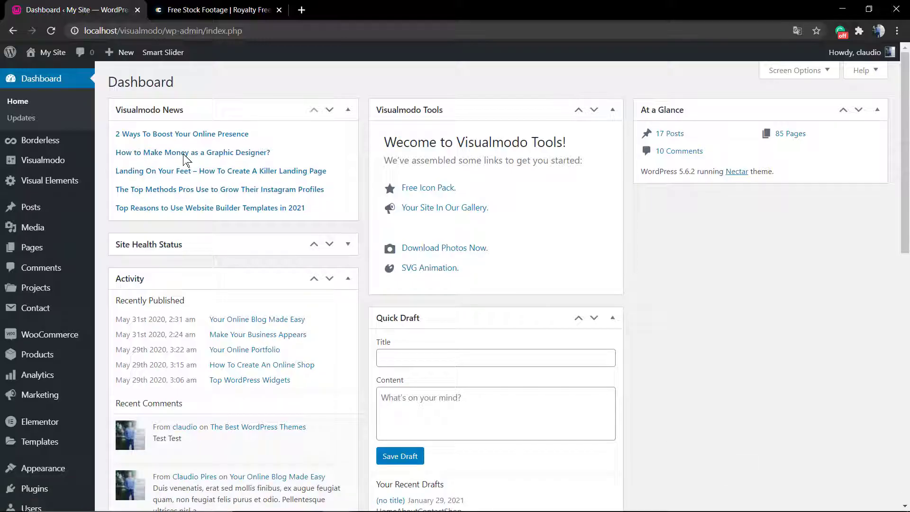
mouse_move(45, 225)
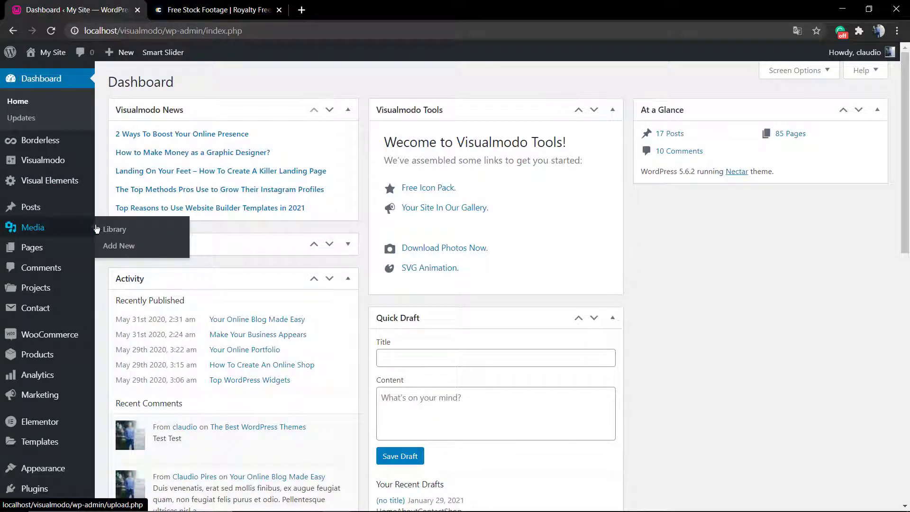
left_click(123, 247)
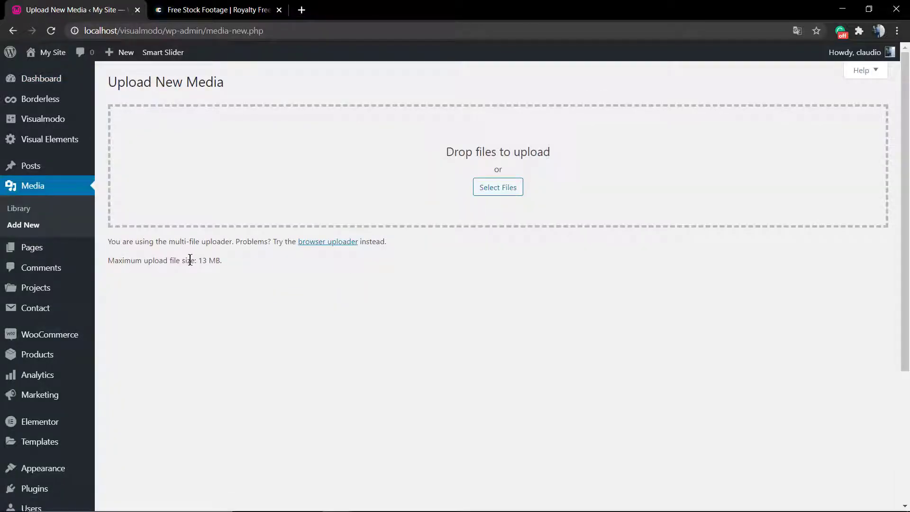
triple_click(191, 260)
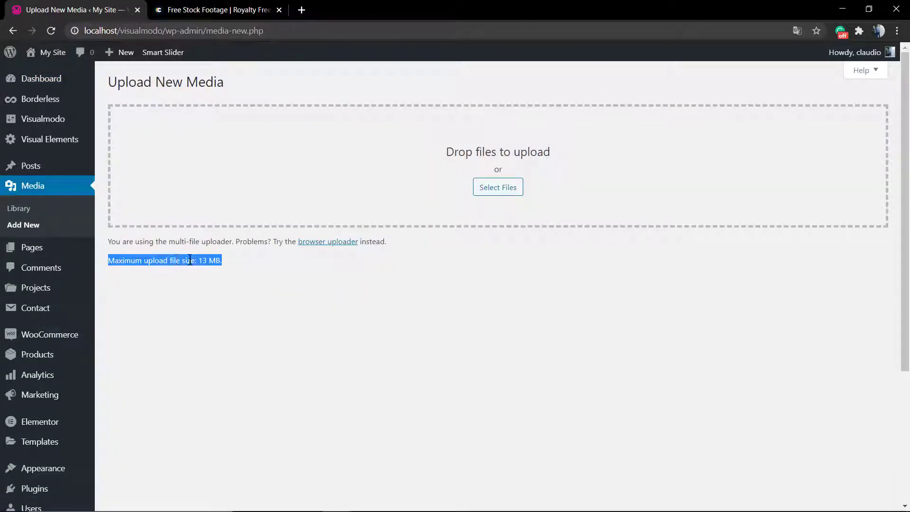
left_click(138, 260)
left_click_drag(136, 261, 223, 262)
left_click(228, 265)
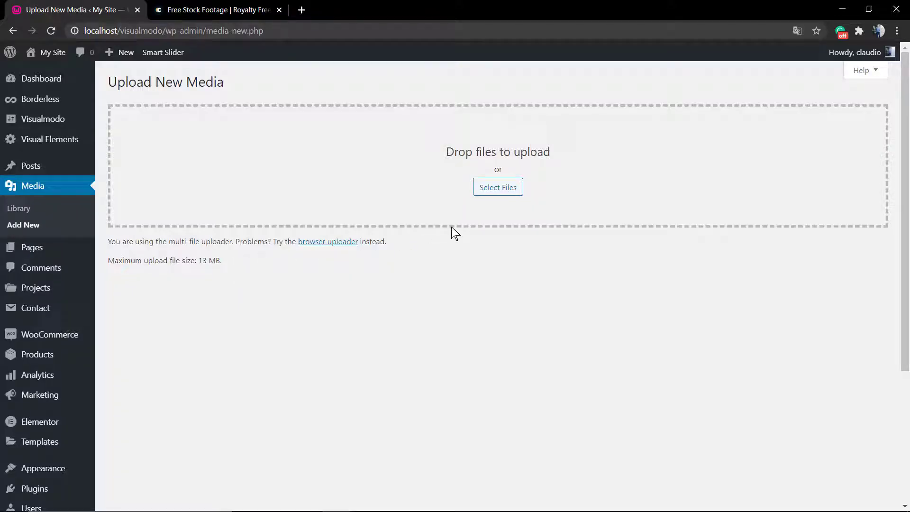
- Upload Vacation Guy Skateboarding on an Empty Road.mp4 from the Downloads folder
left_click(500, 191)
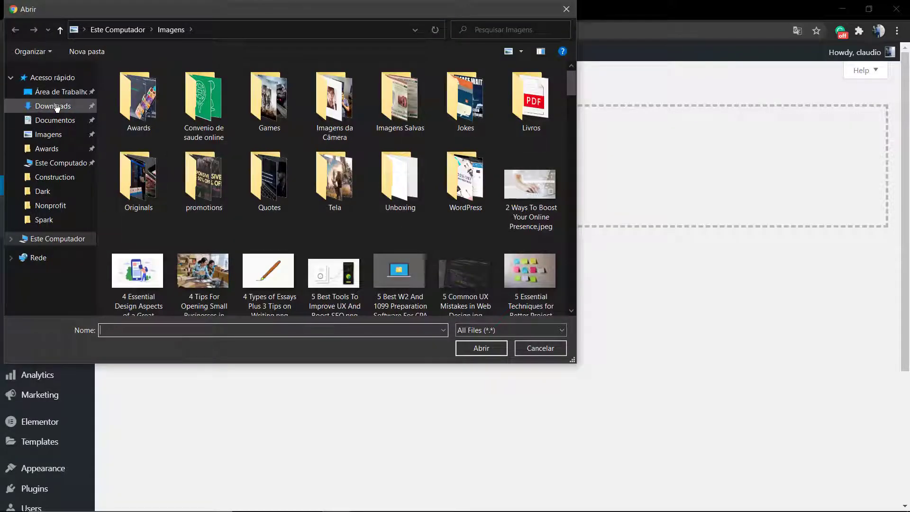
left_click(52, 106)
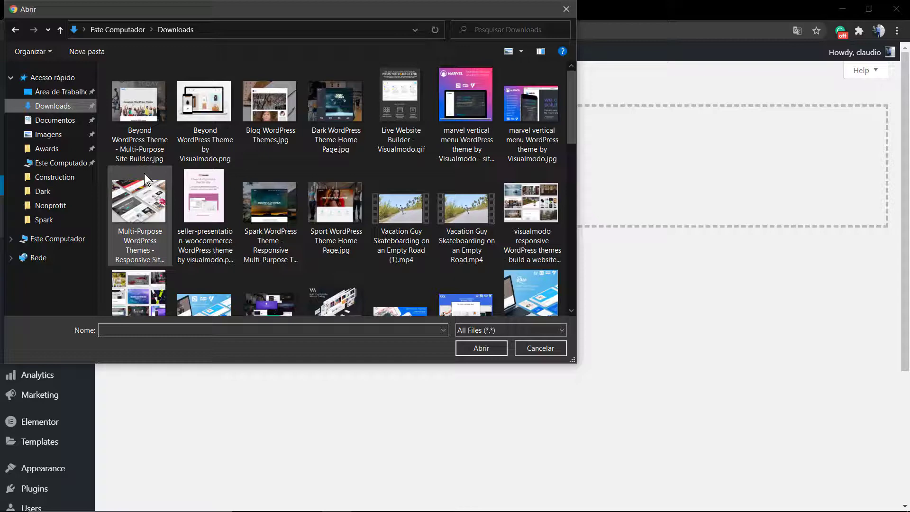
double_click(449, 216)
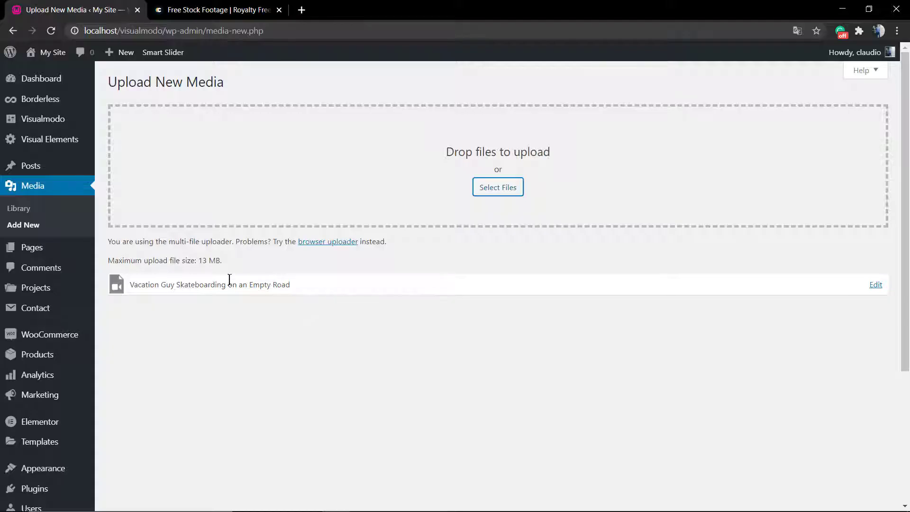
- Open the skateboarding mp4 in the Media Library, play and pause it, then close its details
left_click(28, 191)
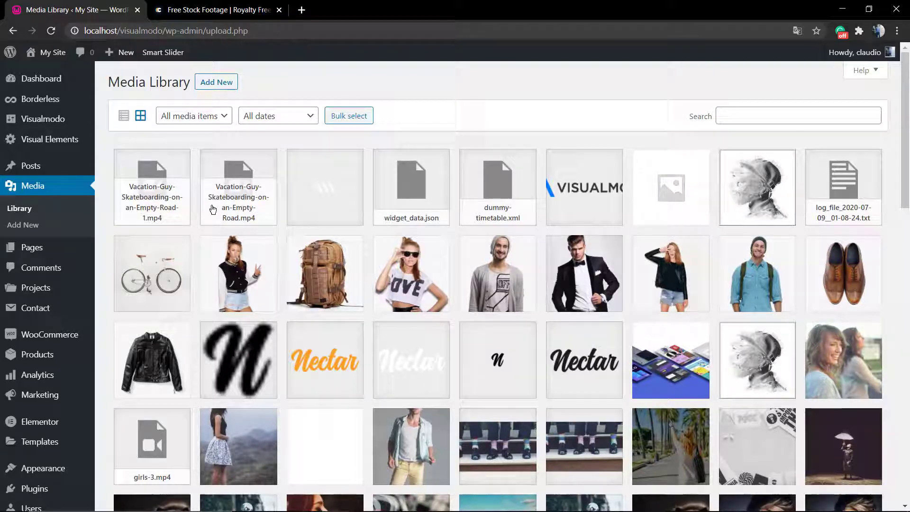
key("F5")
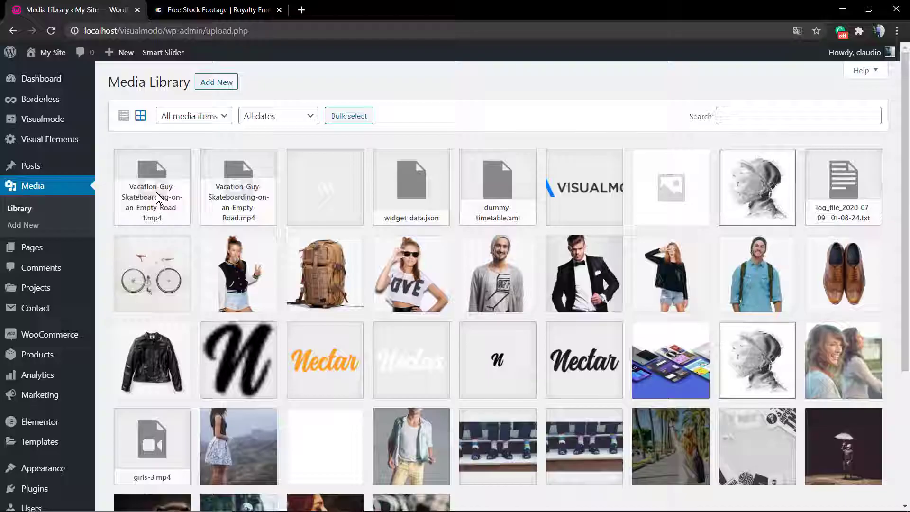
left_click(160, 198)
left_click(300, 261)
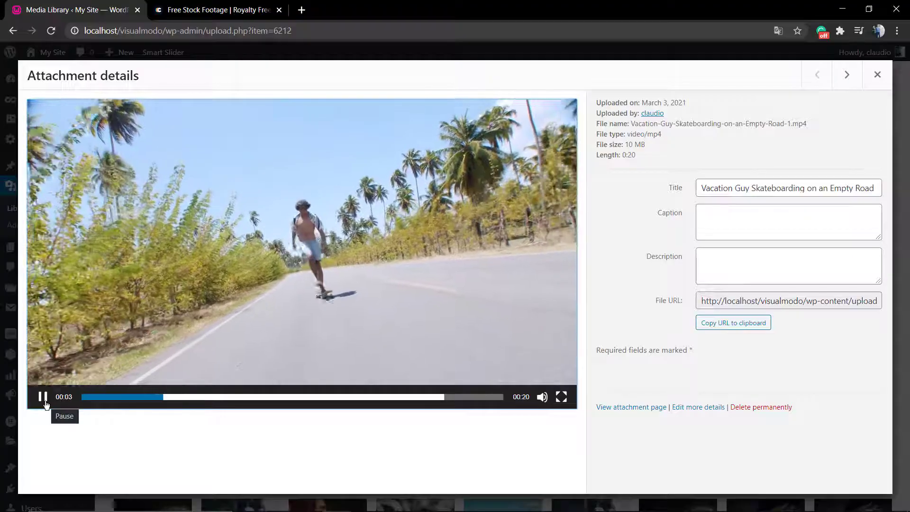
left_click(43, 398)
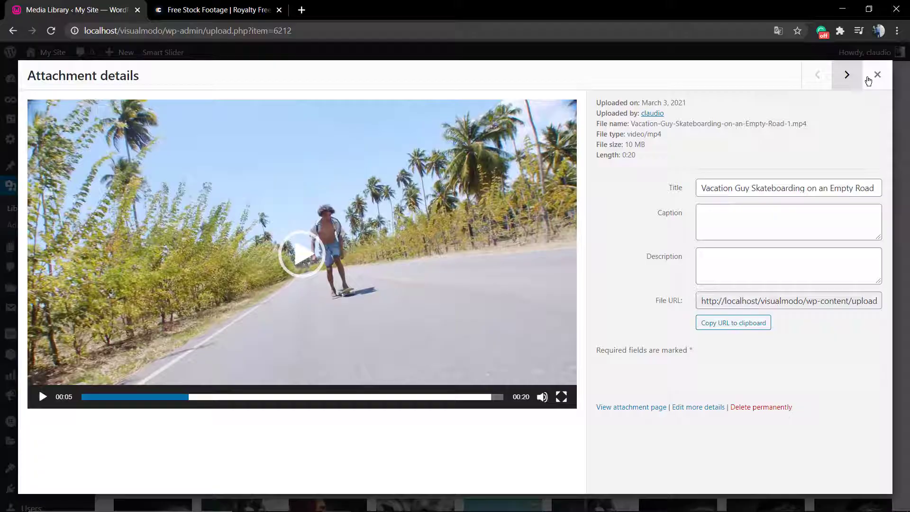
left_click(877, 75)
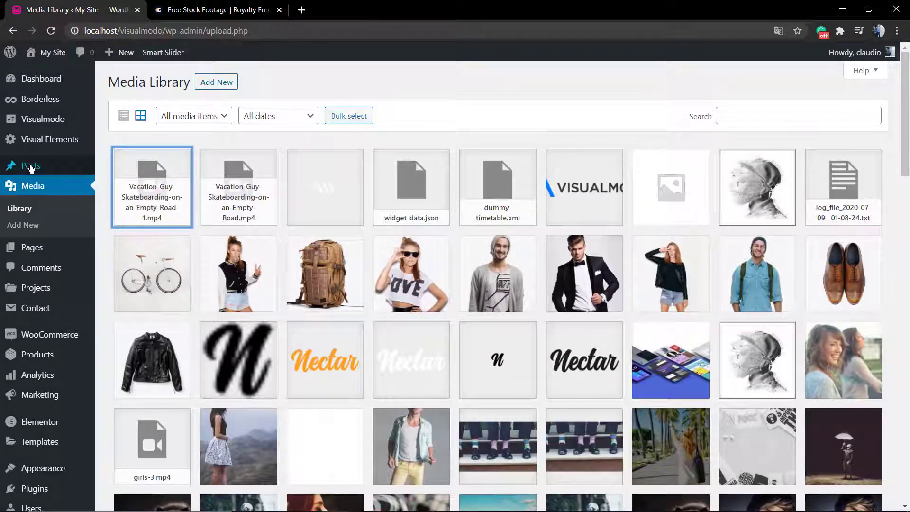
- Start a 'Video Post' post reading 'We'll upload and display the video here' plus an empty paragraph
mouse_move(30, 166)
left_click(143, 185)
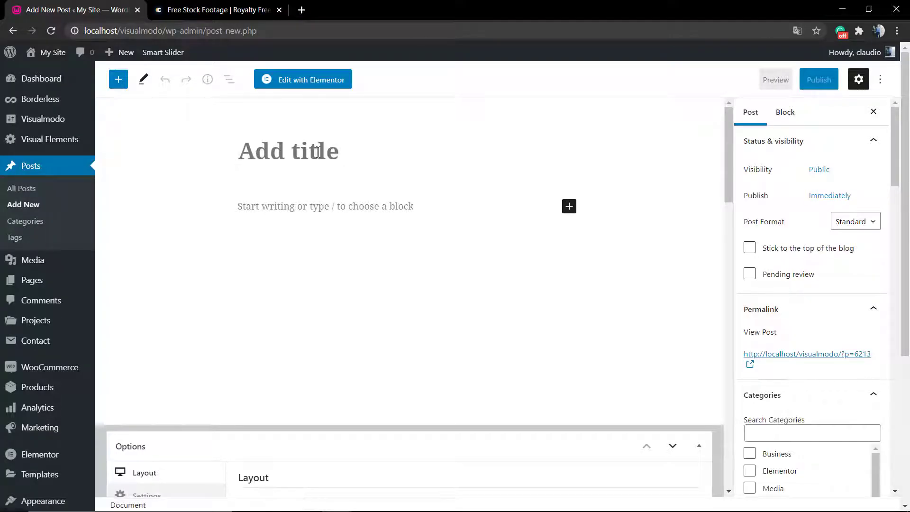
type("Video ")
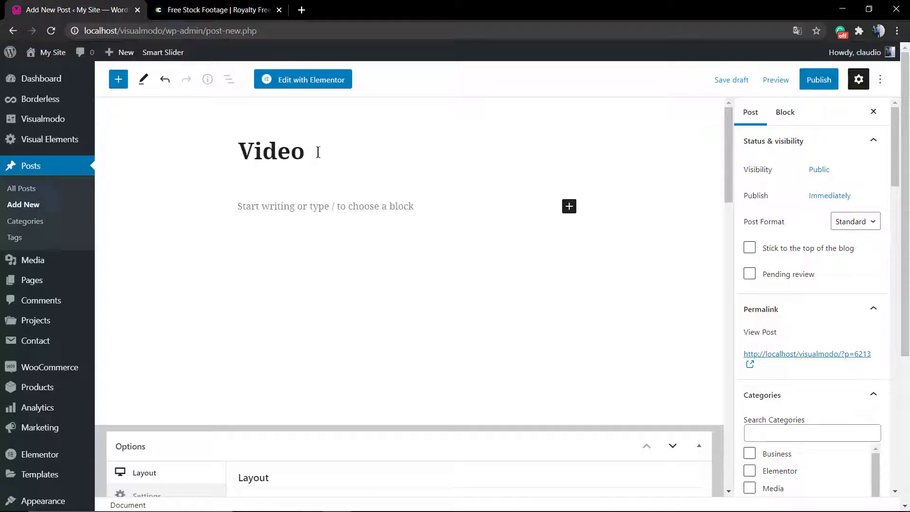
type("Post")
left_click(298, 205)
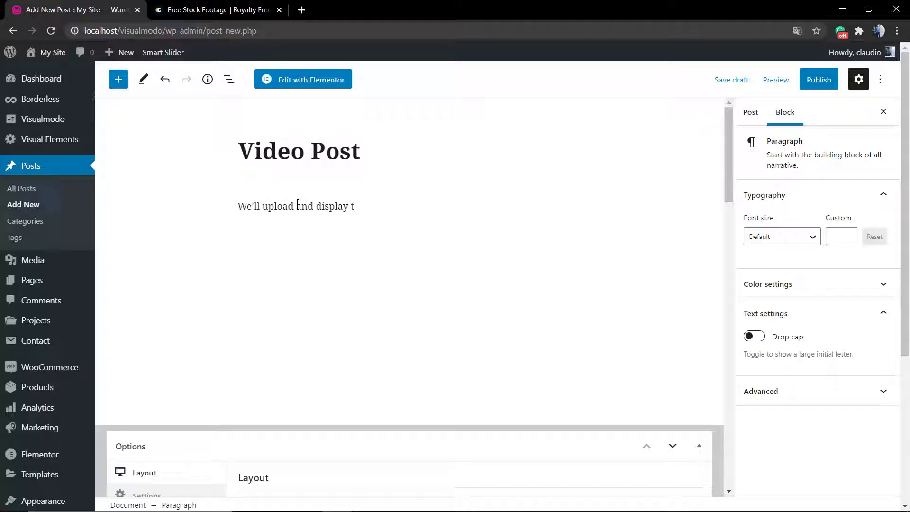
type("e video her")
key("Return")
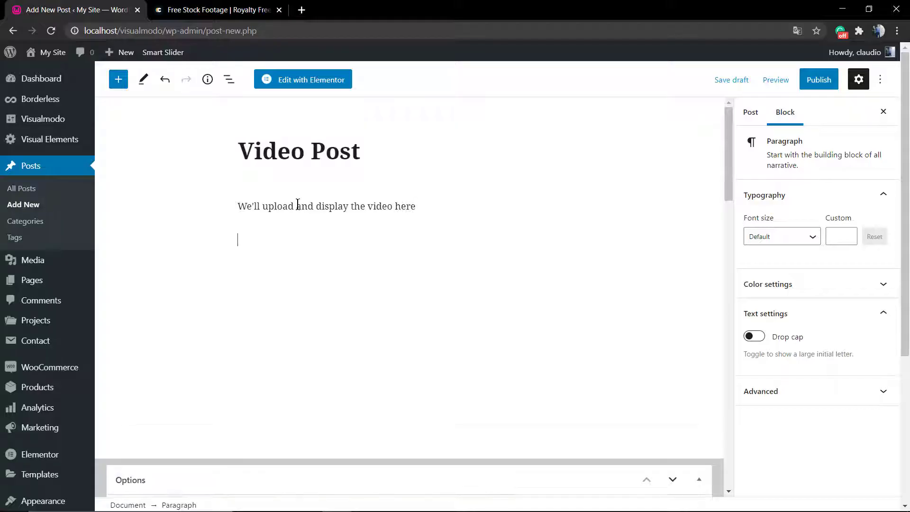
left_click(206, 253)
left_click(261, 238)
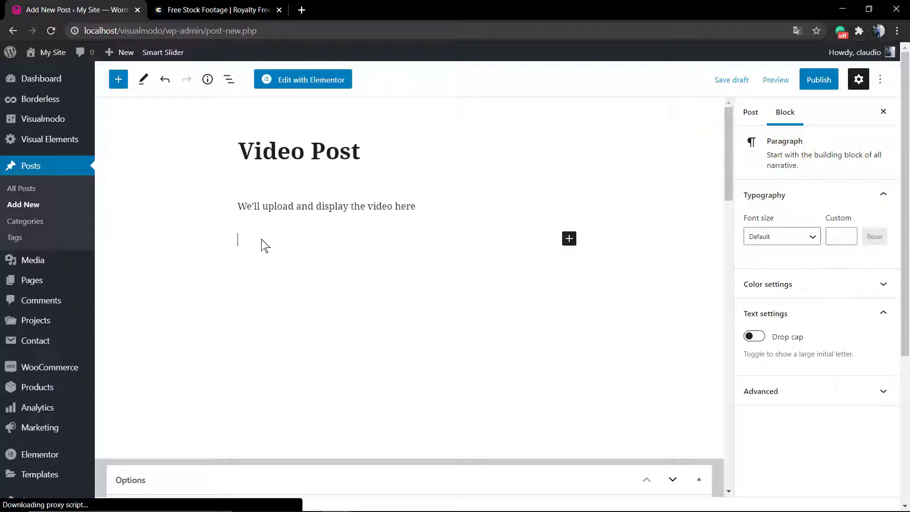
- Add a Video block using Vacation-Guy-Skateboarding-on-an-Empty-Road-1.mp4 from the media library
left_click(570, 239)
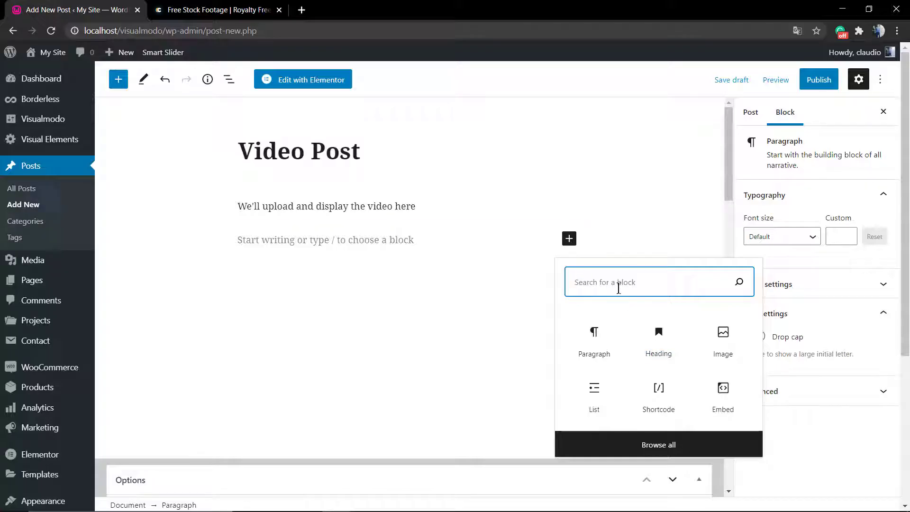
type("video")
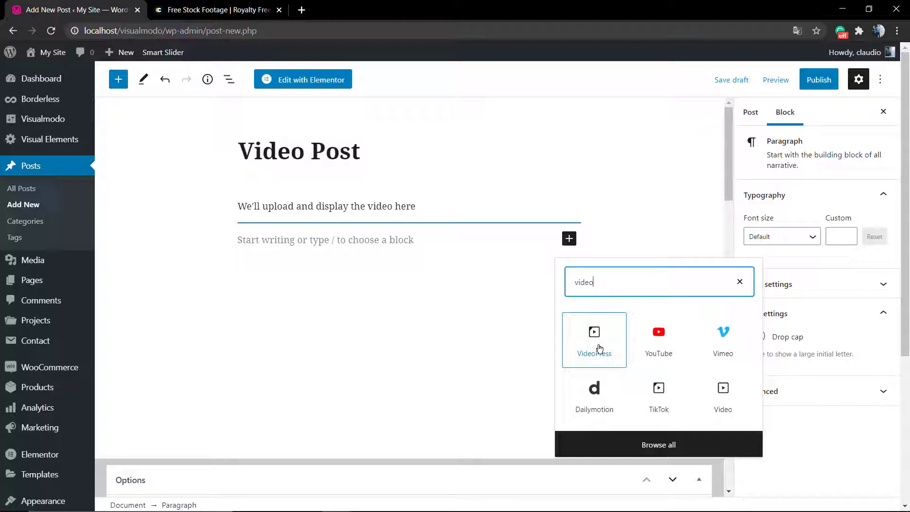
scroll(599, 349, "down", 5)
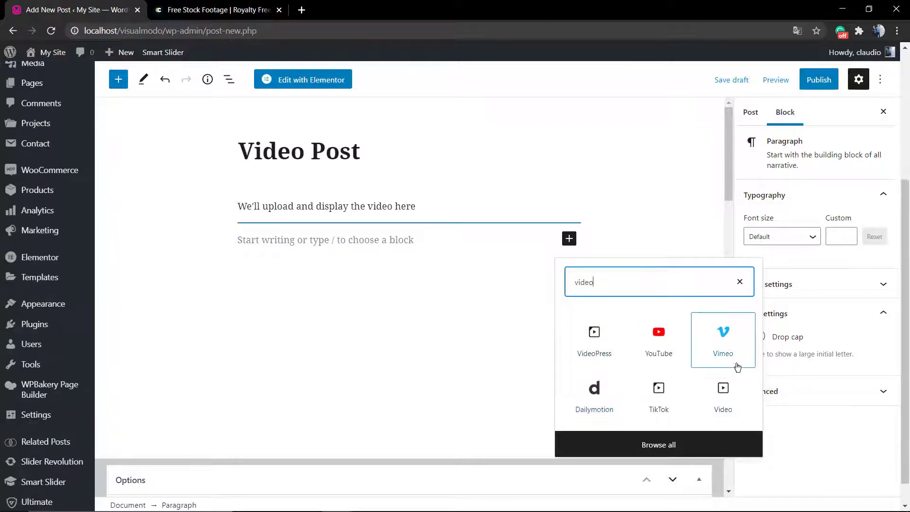
left_click(734, 397)
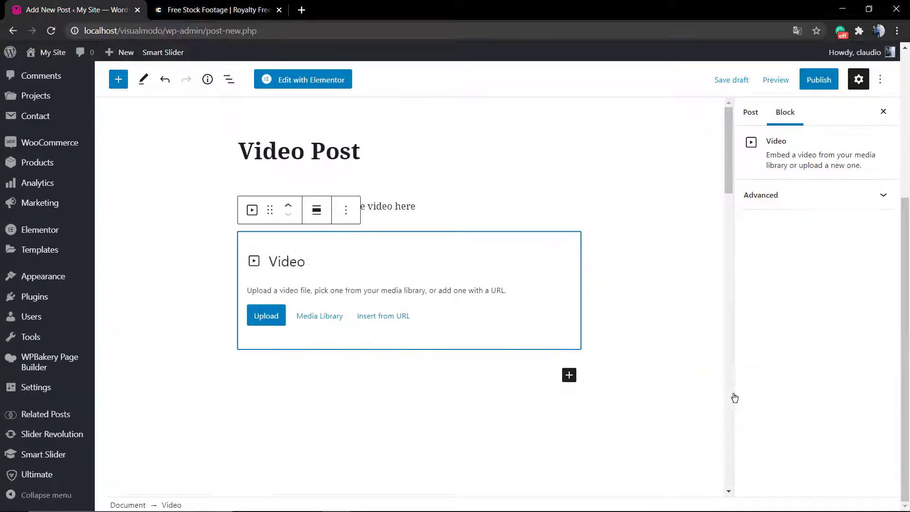
left_click(318, 328)
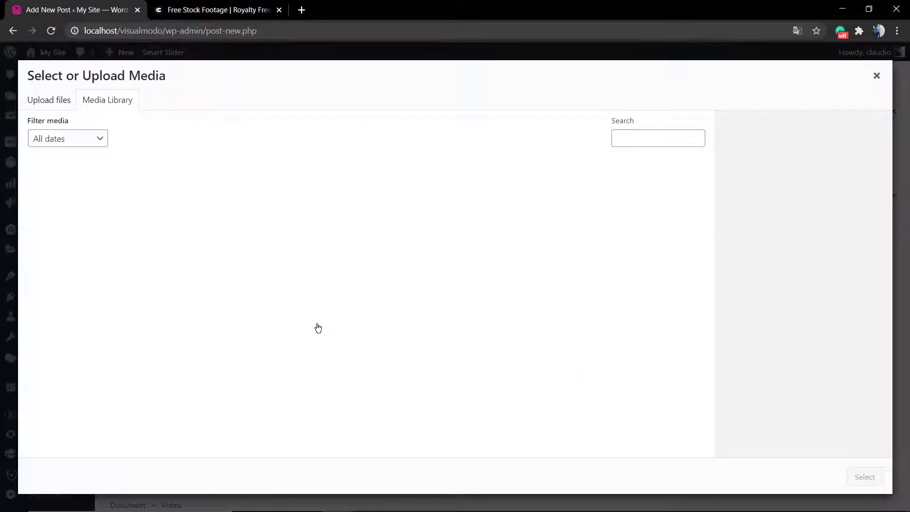
left_click(66, 226)
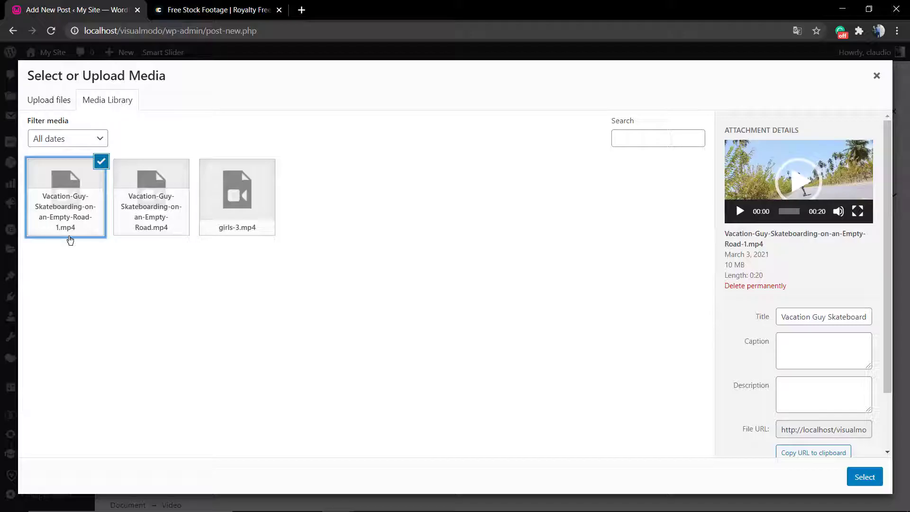
left_click(859, 478)
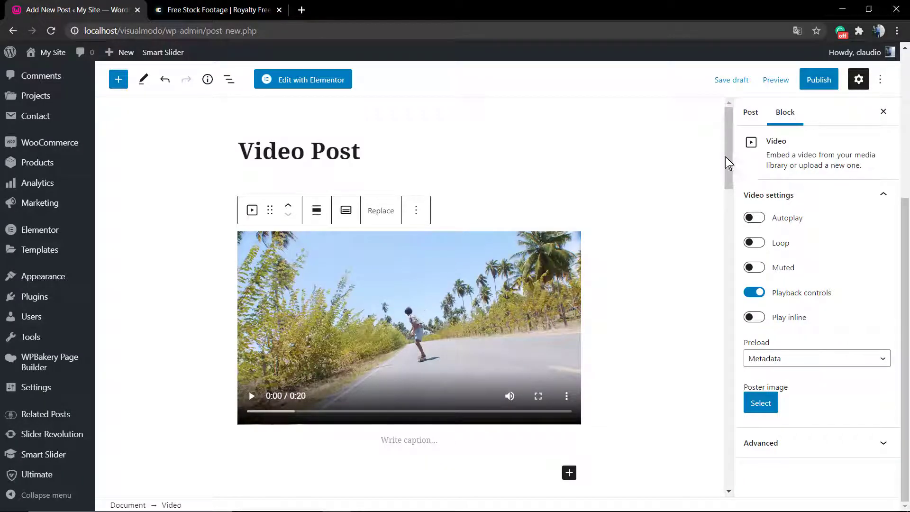
left_click(819, 79)
- Preview Video Post in a new tab, play and pause its skateboarding video, then return to the editor
left_click(776, 80)
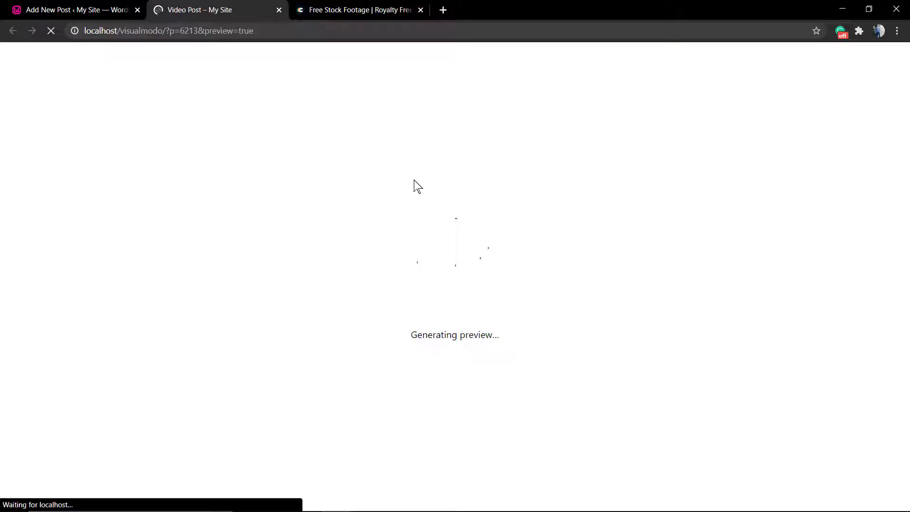
scroll(332, 251, "down", 3)
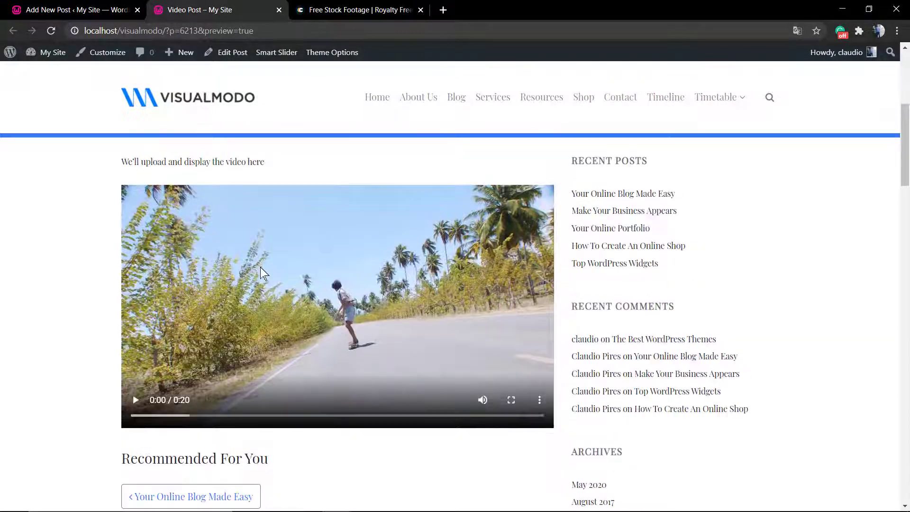
left_click(135, 404)
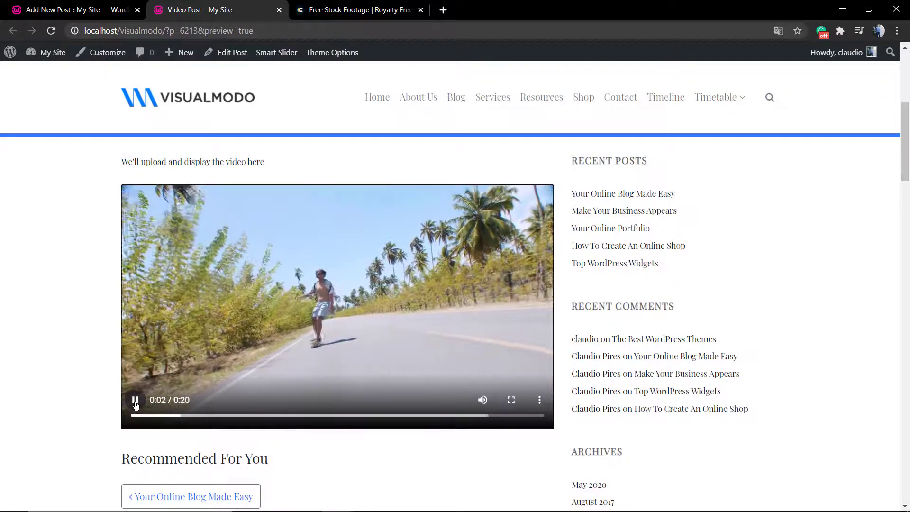
left_click(136, 403)
scroll(34, 282, "down", 1)
scroll(37, 283, "down", 3)
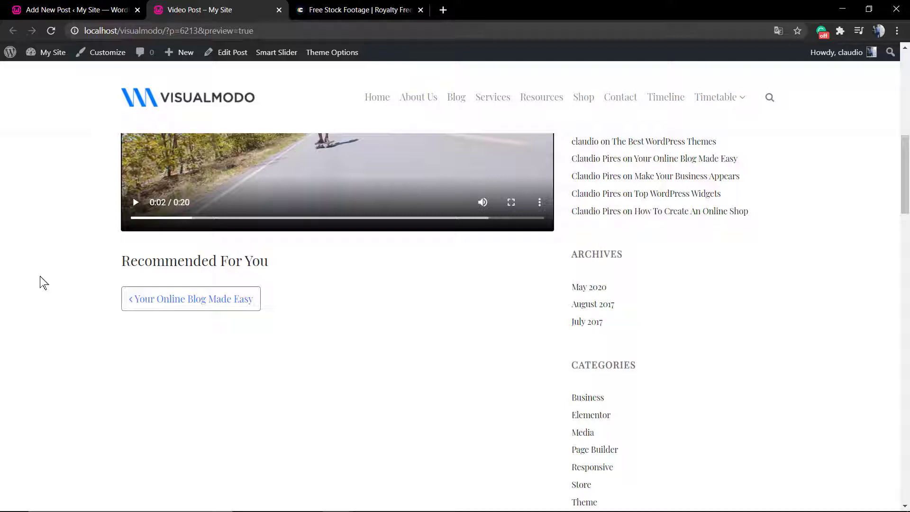
scroll(130, 286, "up", 10)
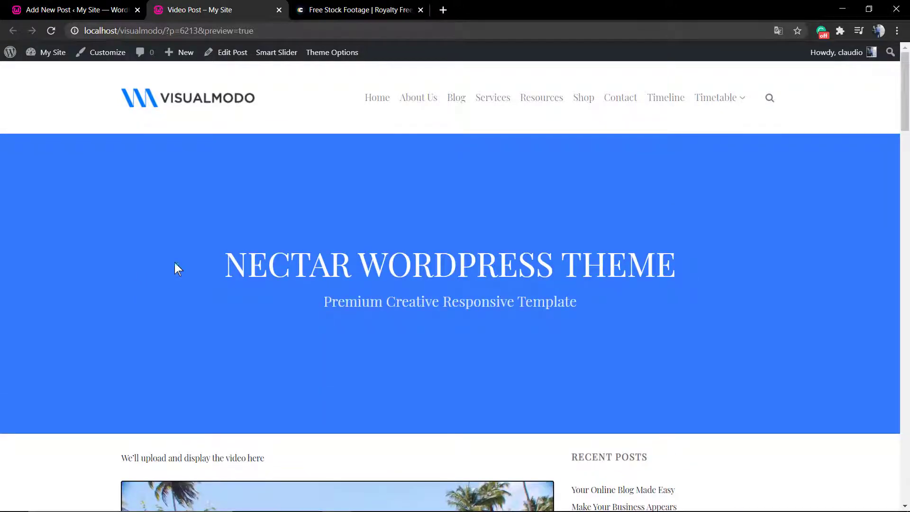
left_click(92, 9)
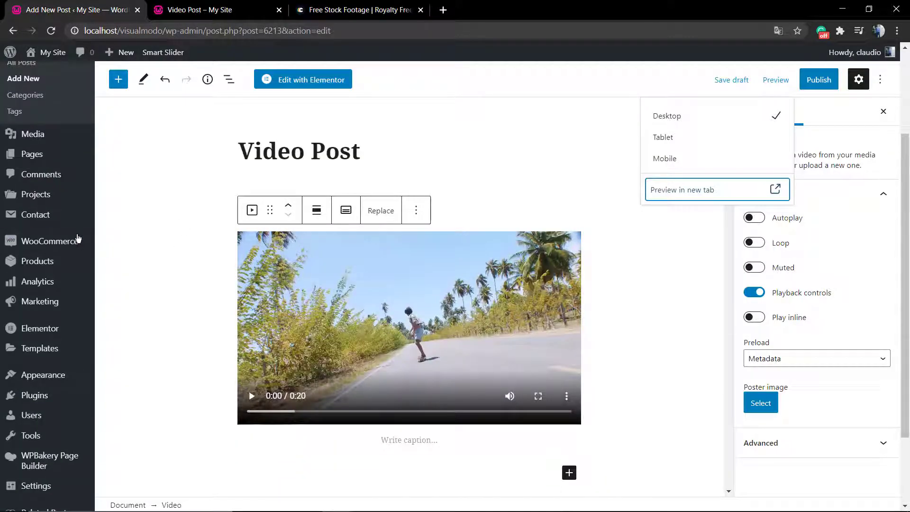
- Create a new page and switch it to the WPBakery backend page builder
left_click(120, 173)
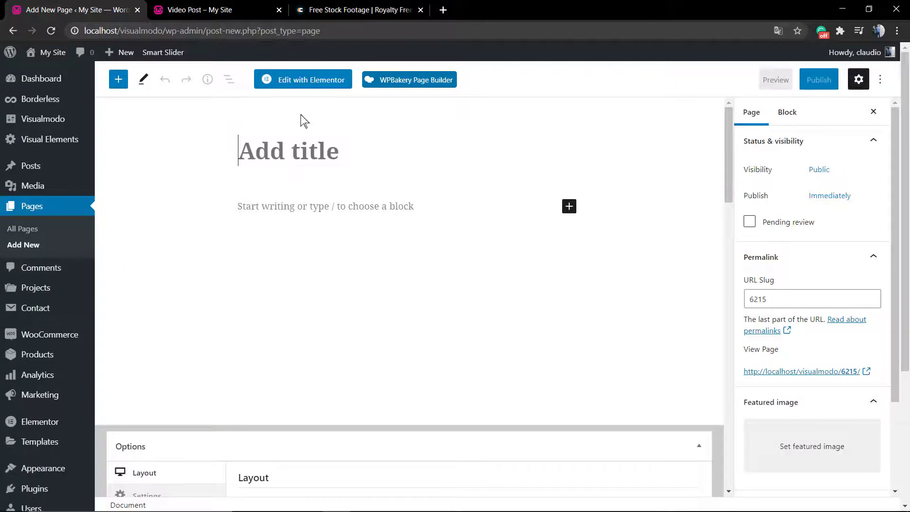
left_click(386, 81)
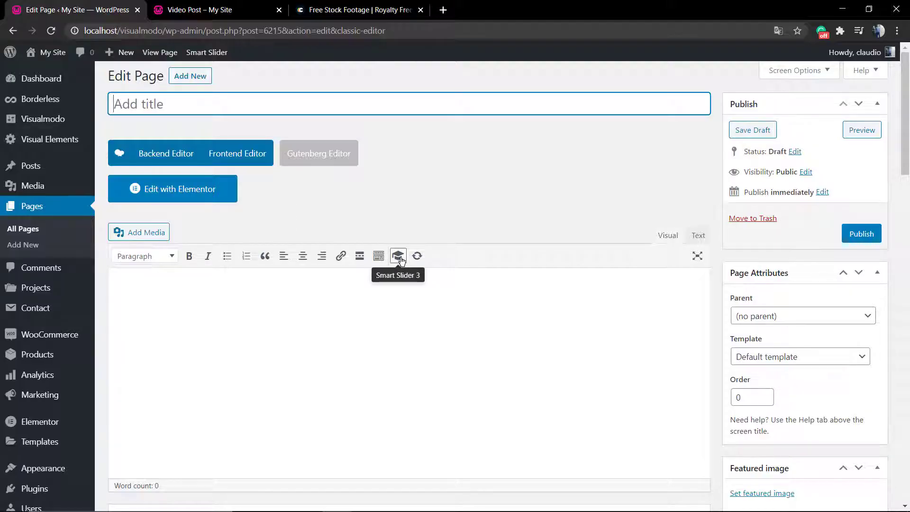
left_click(382, 258)
left_click(159, 154)
- Add a WPBakery Text Block, replacing its placeholder text with the skateboarding video from Add Media
left_click(296, 454)
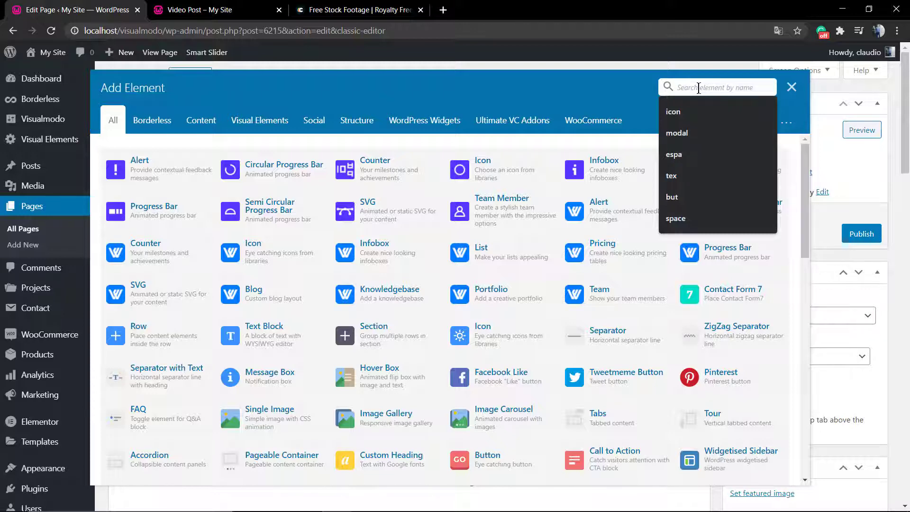
type("text")
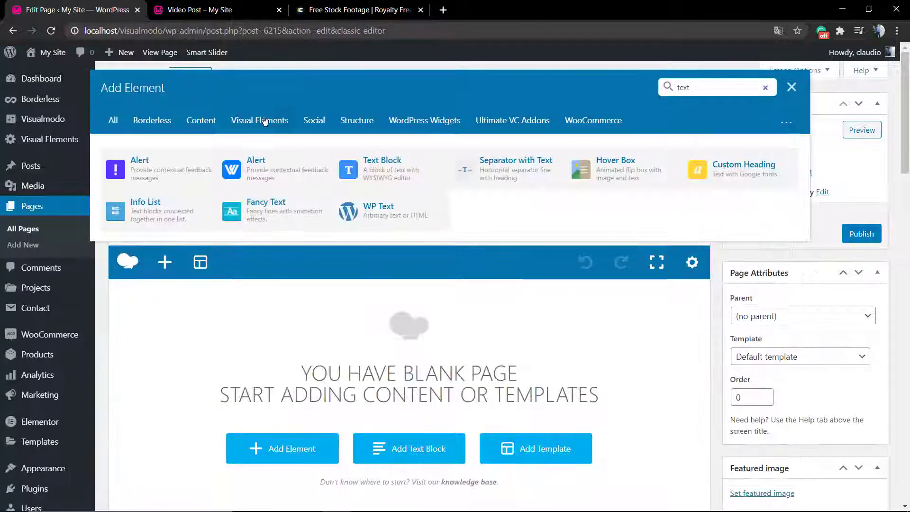
left_click(384, 178)
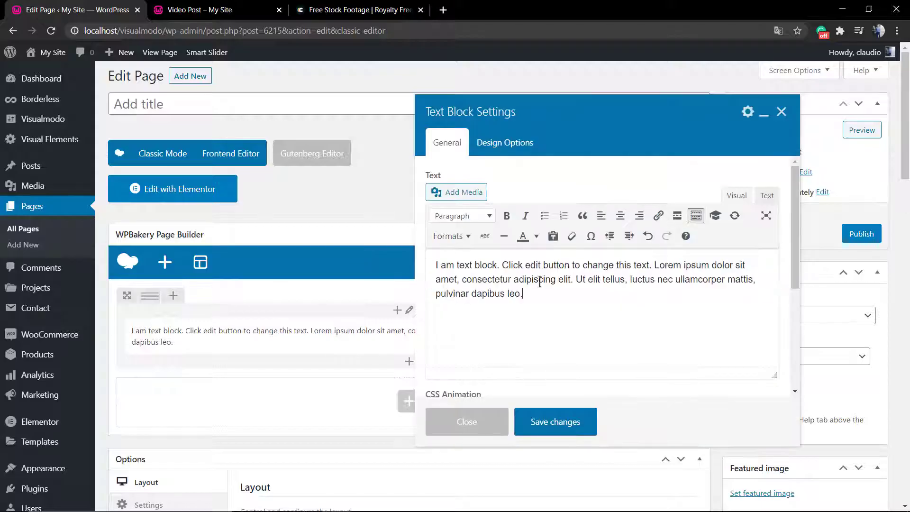
left_click_drag(522, 293, 416, 261)
key("BackSpace")
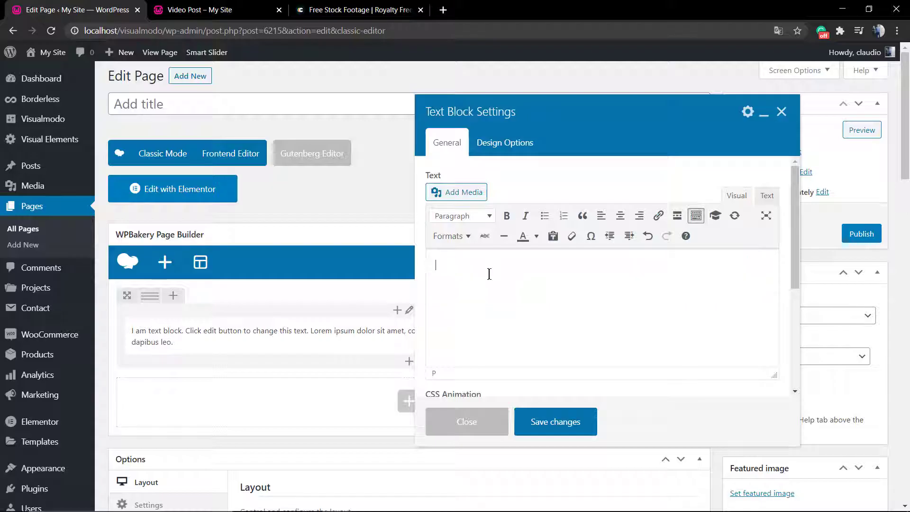
left_click(463, 194)
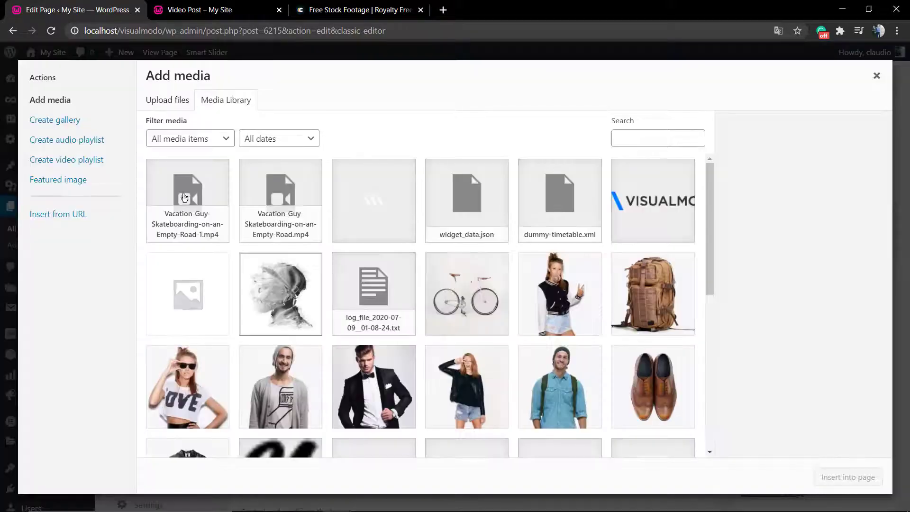
left_click(875, 478)
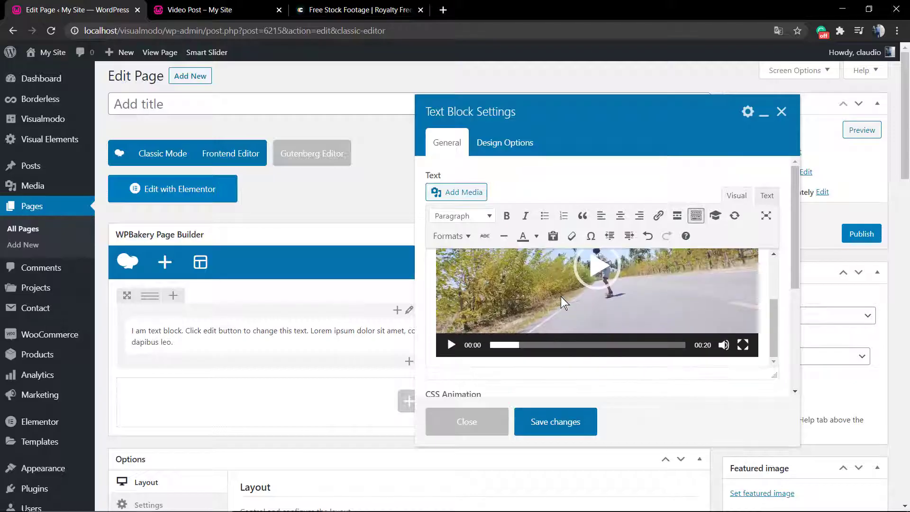
- Save the Text Block, check the video player on the page preview, and return to the editor
left_click(556, 422)
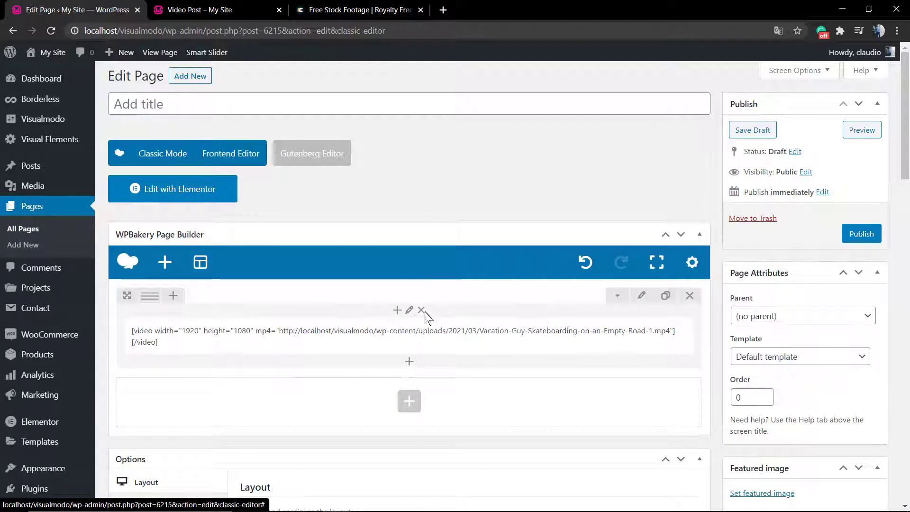
scroll(426, 315, "down", 2)
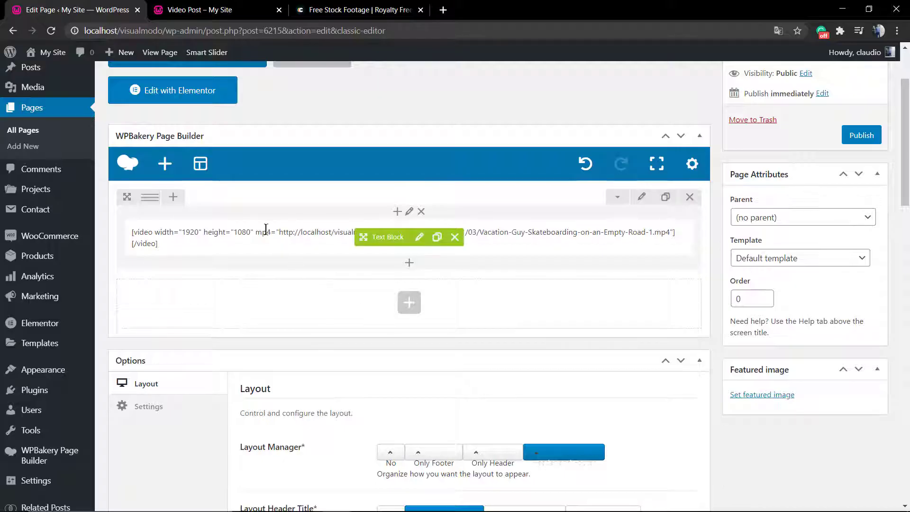
scroll(559, 258, "up", 2)
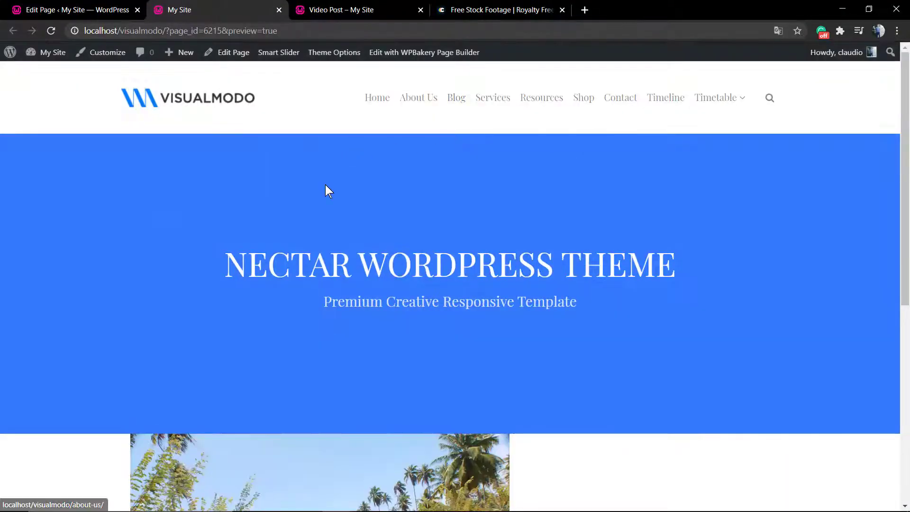
scroll(325, 186, "down", 5)
scroll(318, 194, "up", 1)
scroll(312, 203, "down", 1)
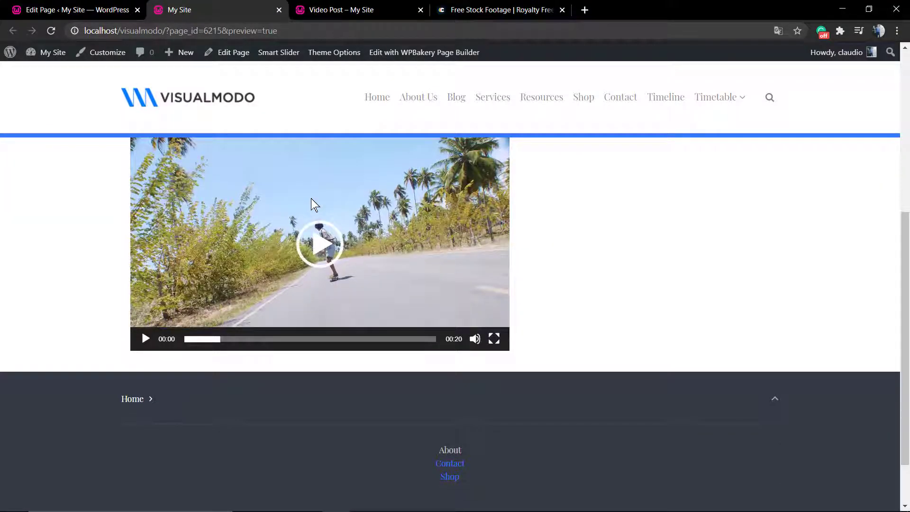
scroll(311, 199, "up", 2)
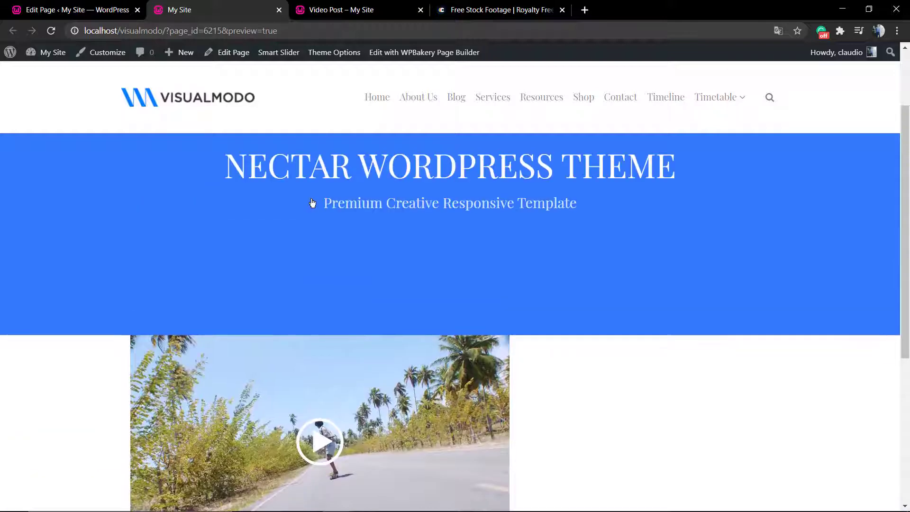
scroll(311, 199, "down", 1)
scroll(311, 198, "up", 3)
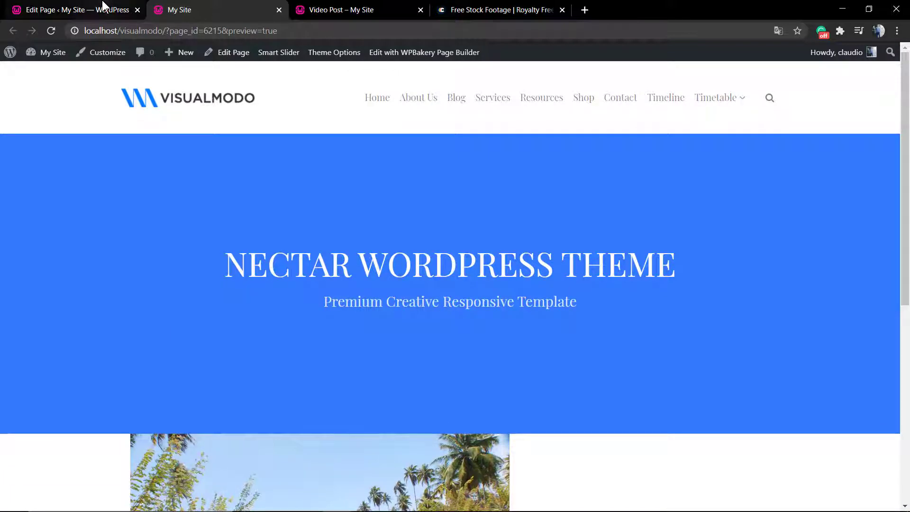
left_click(75, 10)
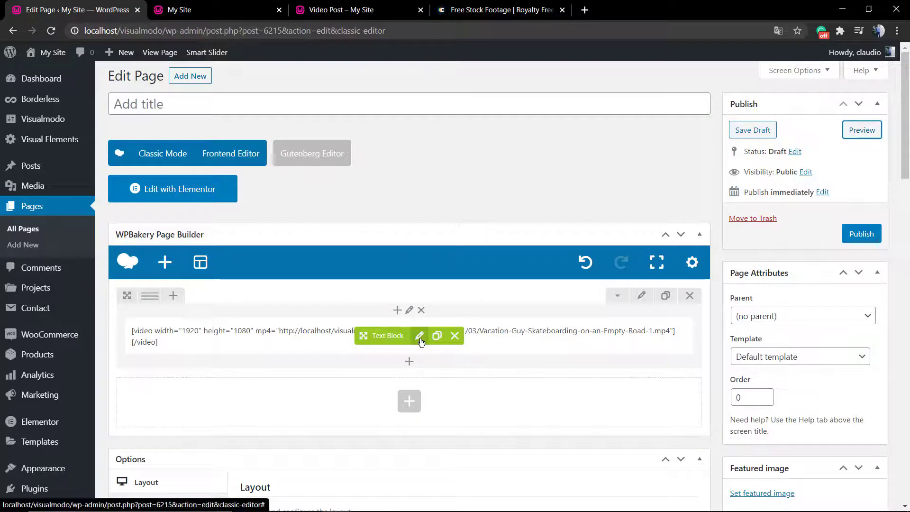
- Open the embedded video's details, try Auto preload, revert to Metadata, and cancel the edit
left_click(419, 335)
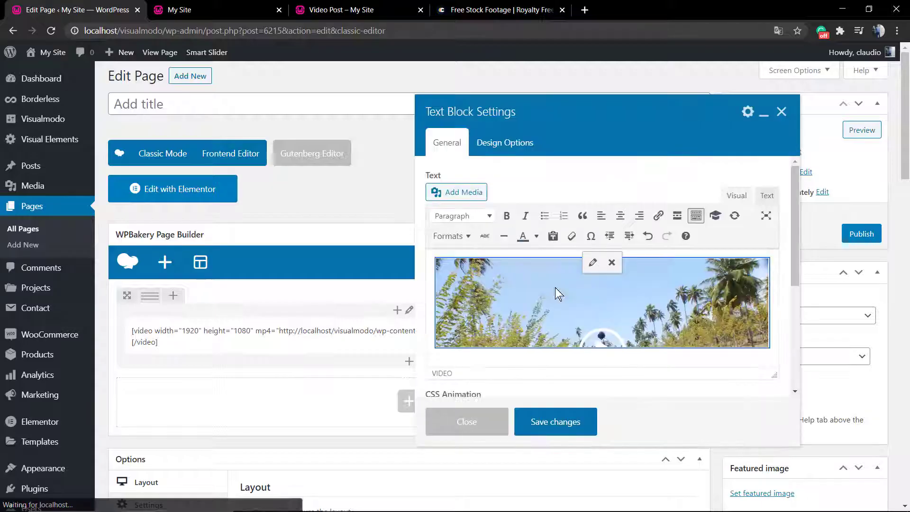
left_click(594, 262)
scroll(278, 345, "down", 3)
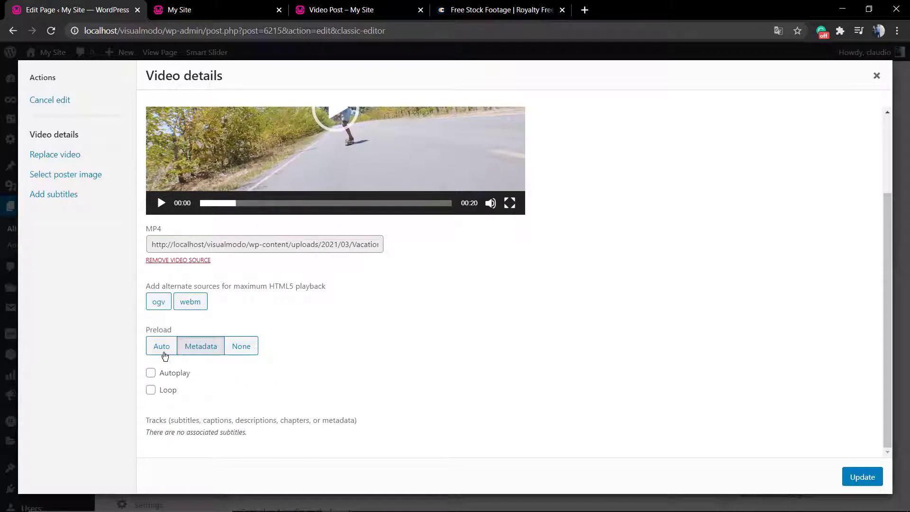
left_click(163, 348)
left_click(201, 351)
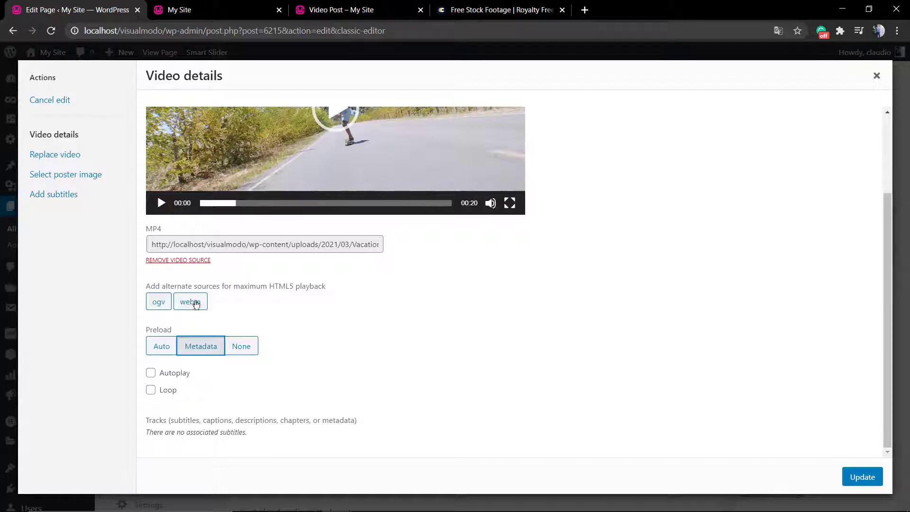
scroll(198, 284, "up", 2)
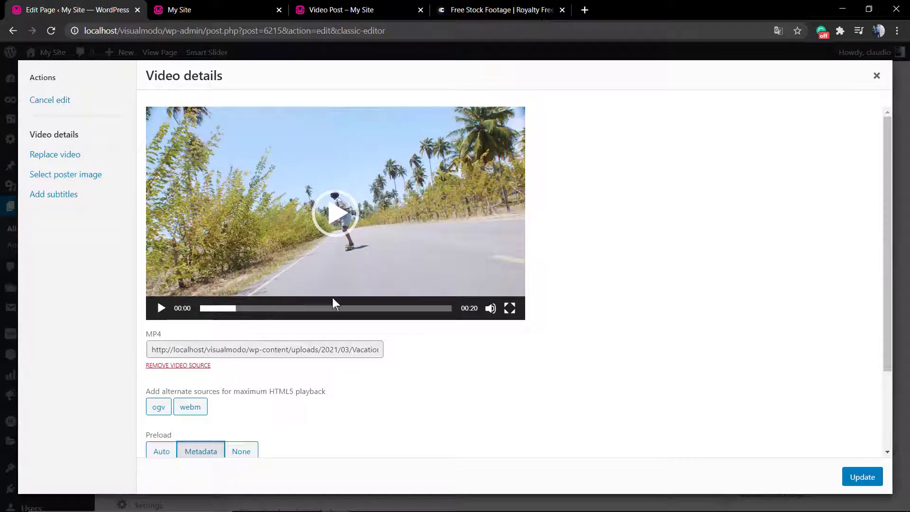
left_click(71, 101)
- Select the embedded video and close Text Block Settings, keeping the 1920×1080 video shortcode
scroll(597, 285, "down", 5)
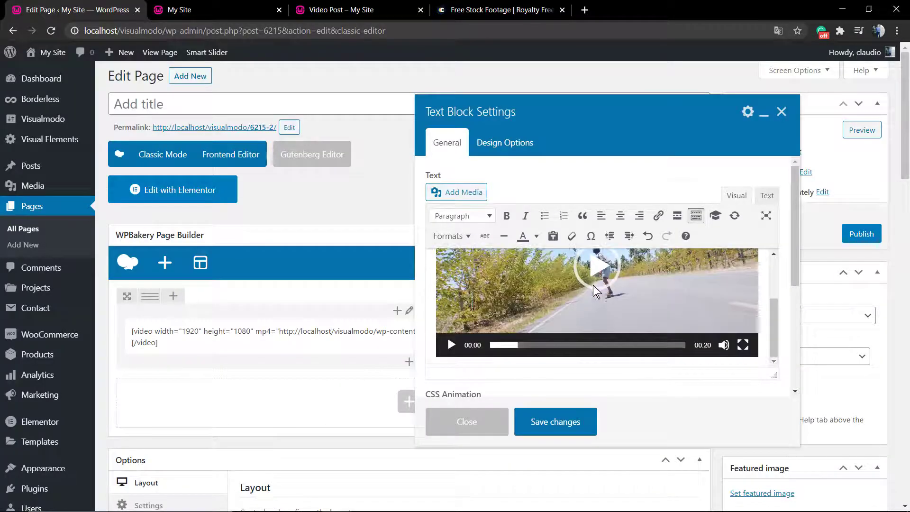
scroll(593, 280, "up", 5)
left_click(583, 268)
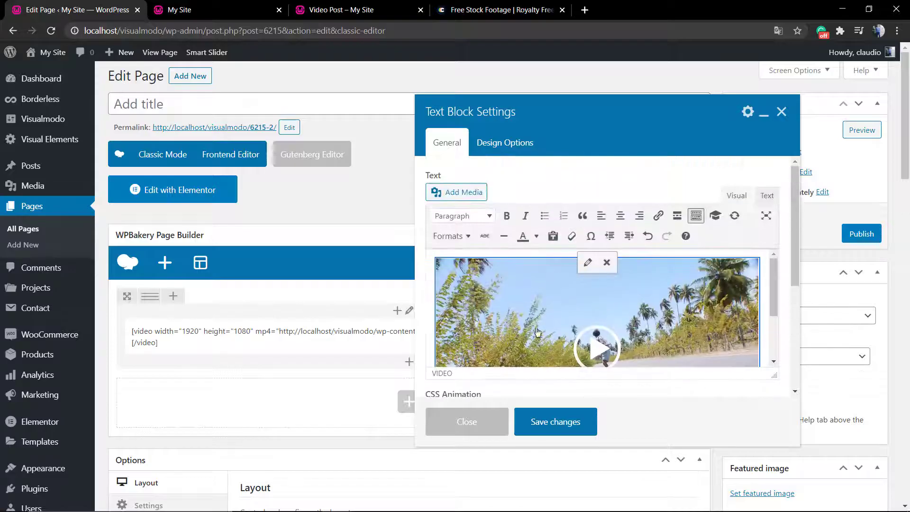
left_click(488, 420)
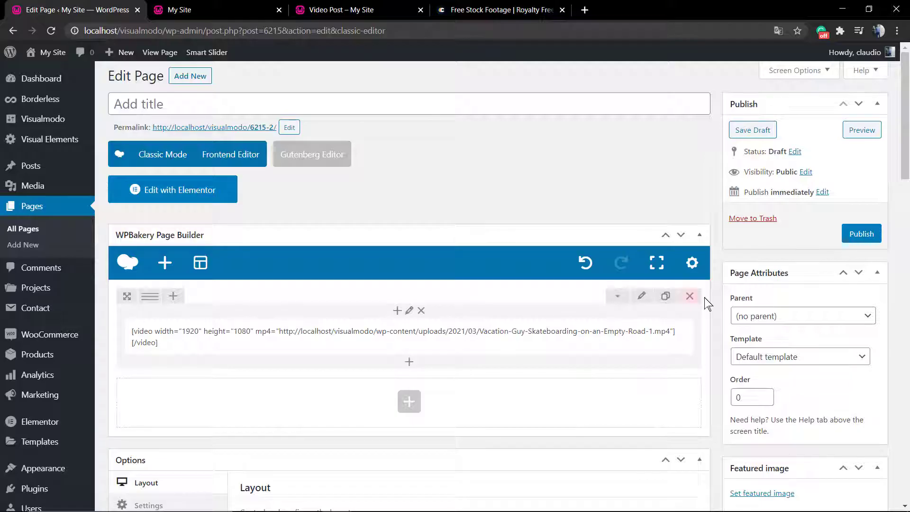
- Remove the WPBakery video-shortcode row, open the page in Elementor, and add a single-column section
left_click(690, 296)
left_click(147, 190)
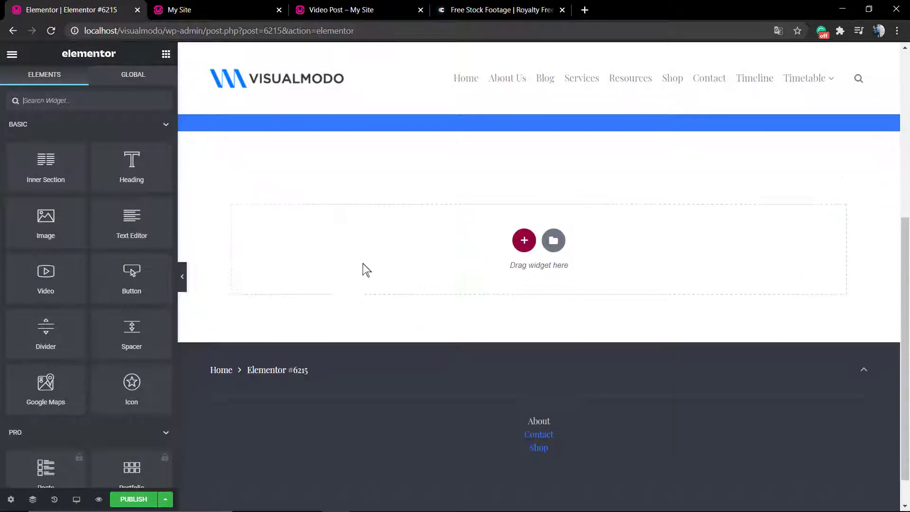
left_click(519, 243)
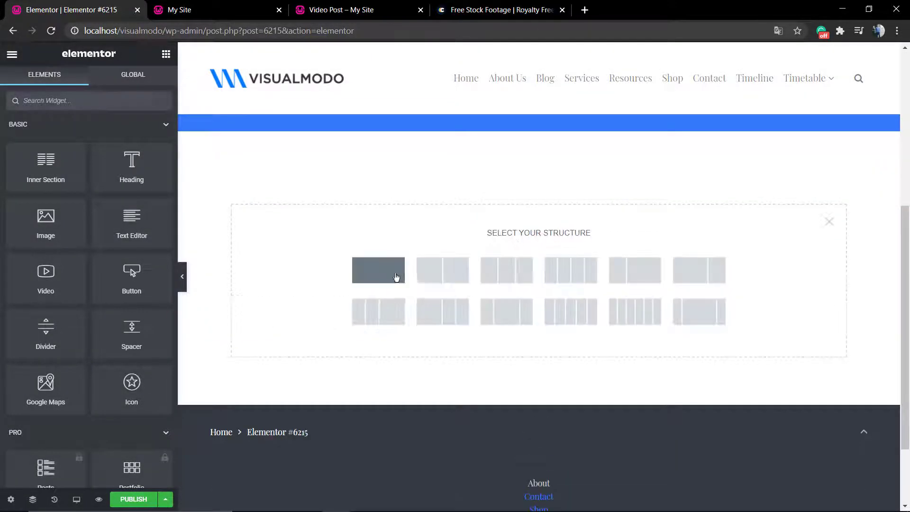
left_click(396, 275)
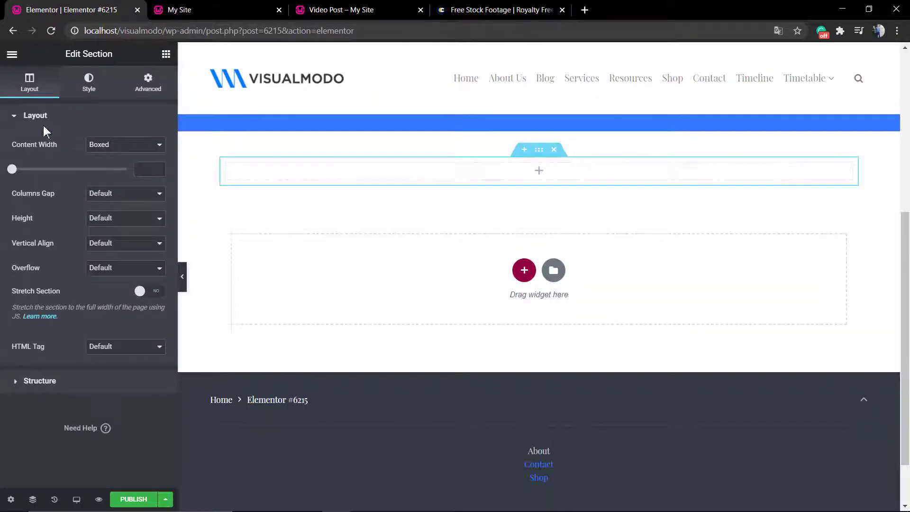
- Open Elementor's Site Settings from the main menu, then close them again
left_click(11, 54)
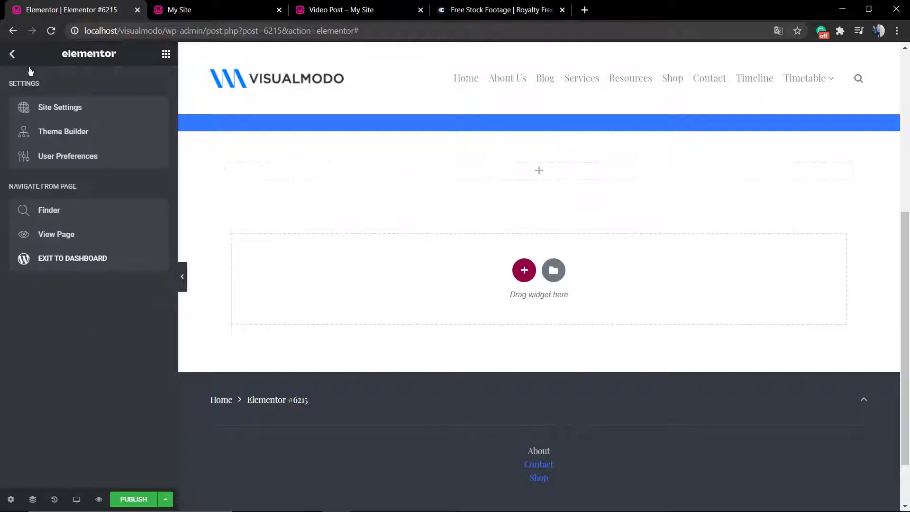
left_click(101, 109)
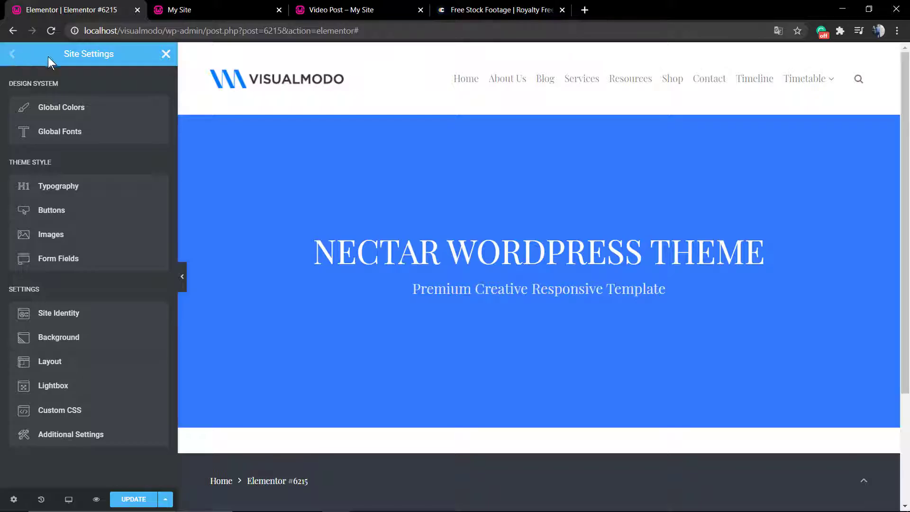
left_click(165, 55)
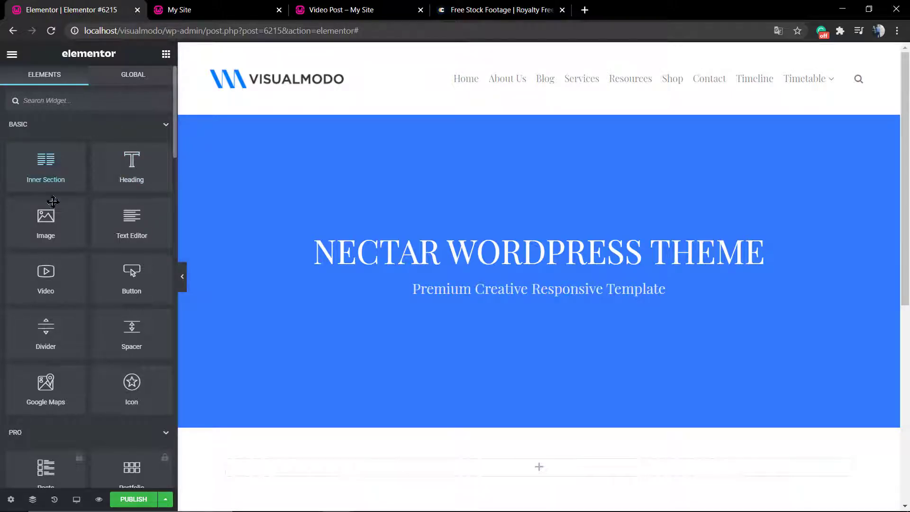
- Add a Text Editor widget to the new section and delete its Lorem ipsum placeholder text
left_click_drag(132, 220, 469, 476)
scroll(427, 403, "down", 6)
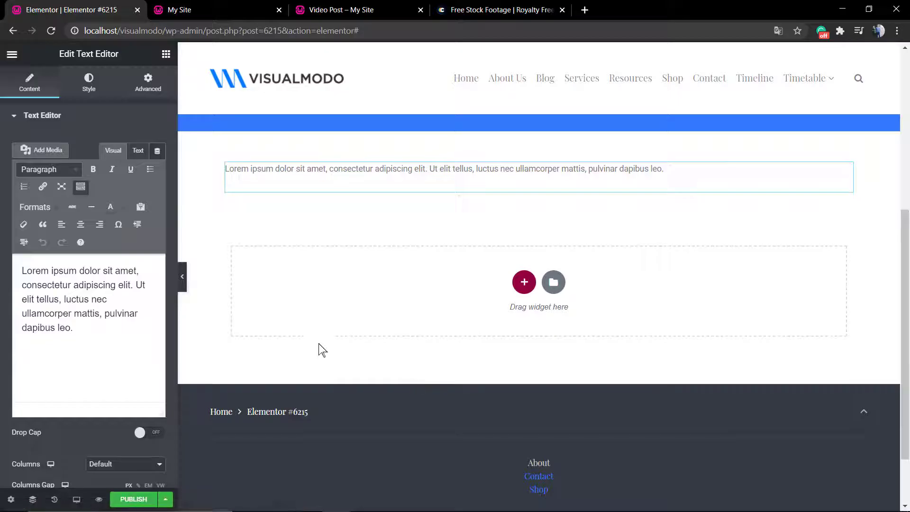
scroll(319, 350, "up", 2)
left_click_drag(149, 328, 21, 271)
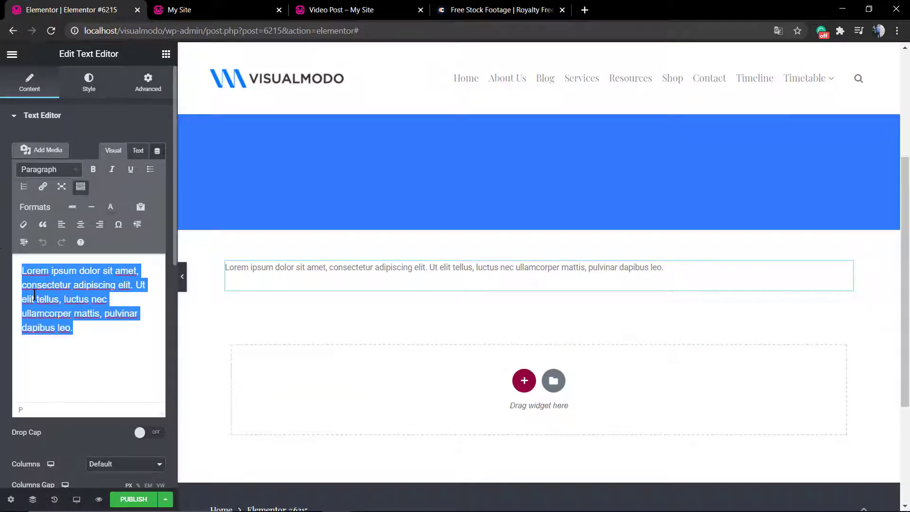
key("BackSpace")
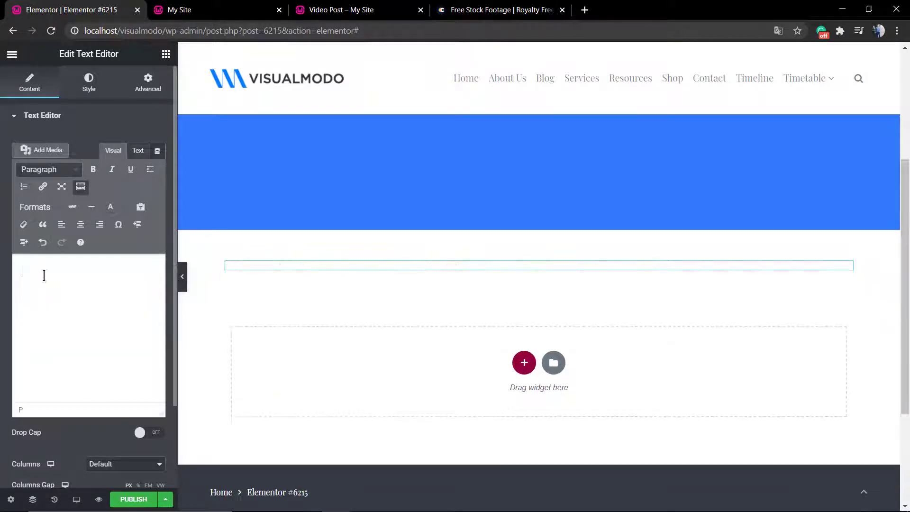
- Insert Vacation-Guy-Skateboarding-on-an-Empty-Road-1.mp4 from the media library into the text block
left_click(44, 151)
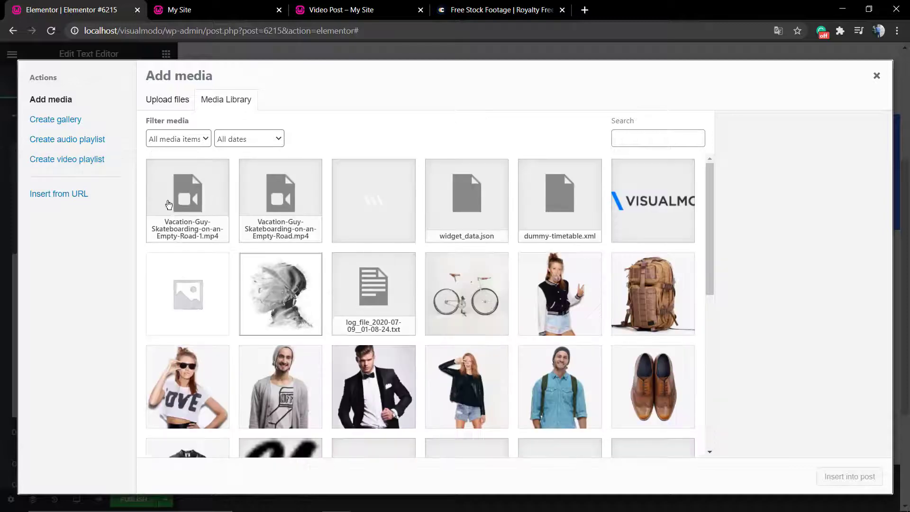
left_click(194, 195)
left_click(850, 477)
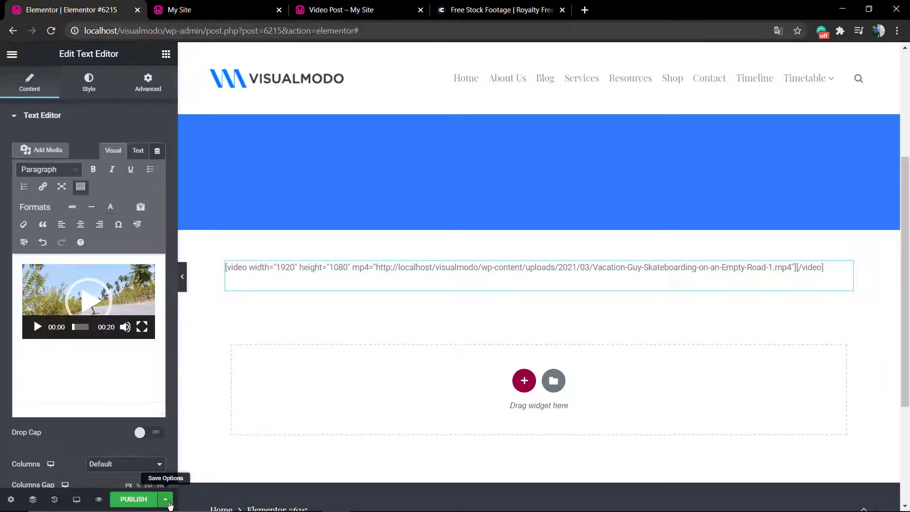
left_click(165, 500)
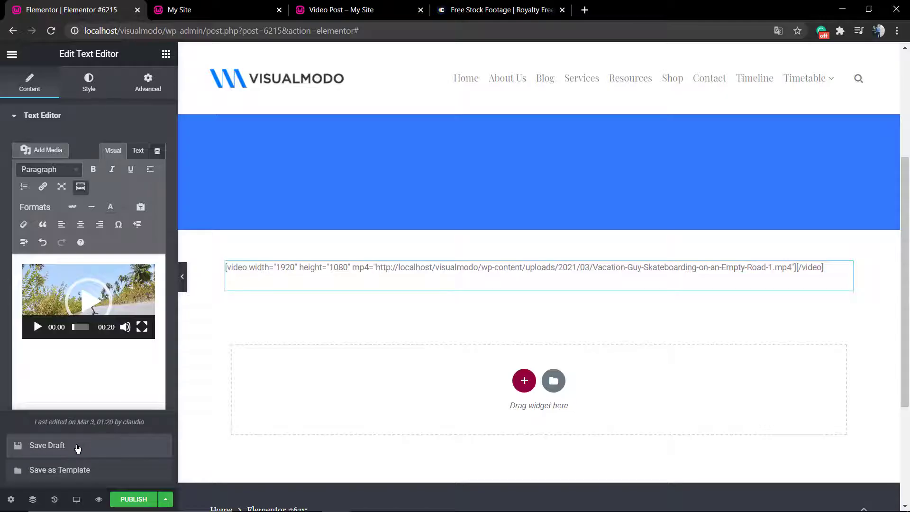
- Preview the page in a new tab, play and pause the skateboarding video, then return to Elementor
left_click(97, 502)
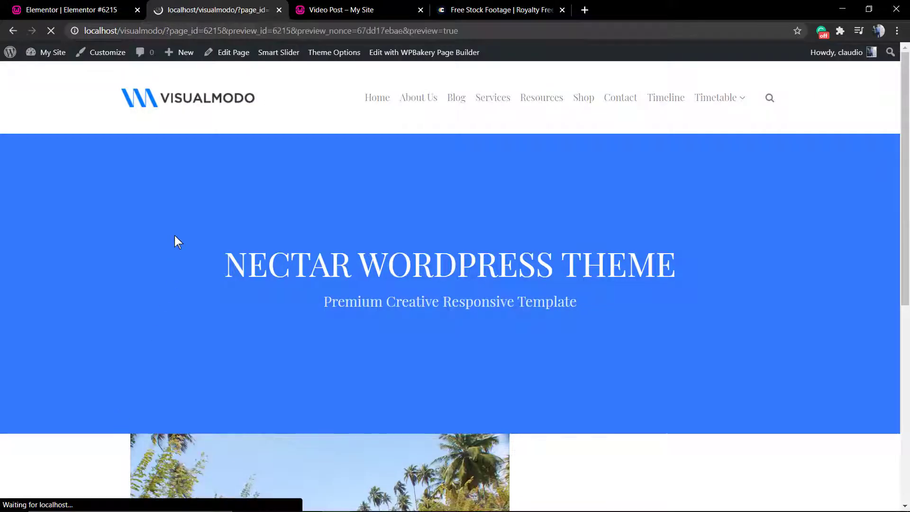
scroll(183, 190, "down", 5)
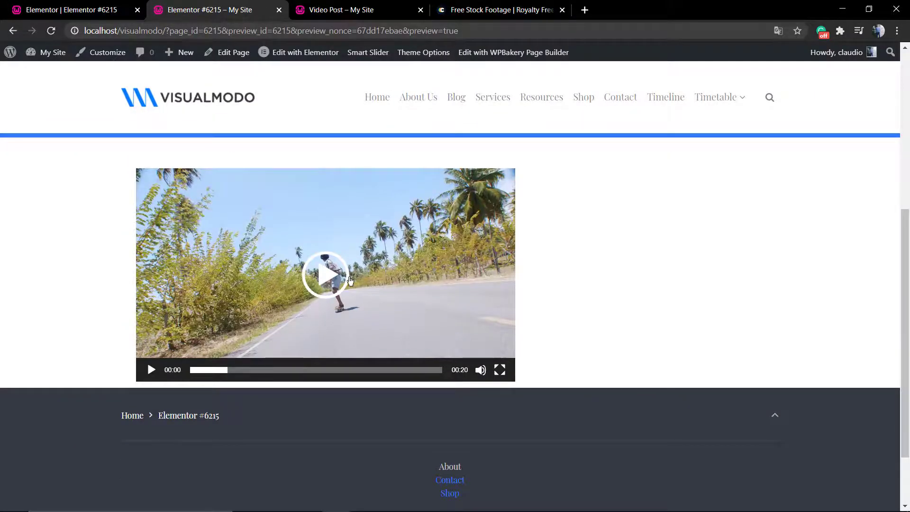
left_click(348, 279)
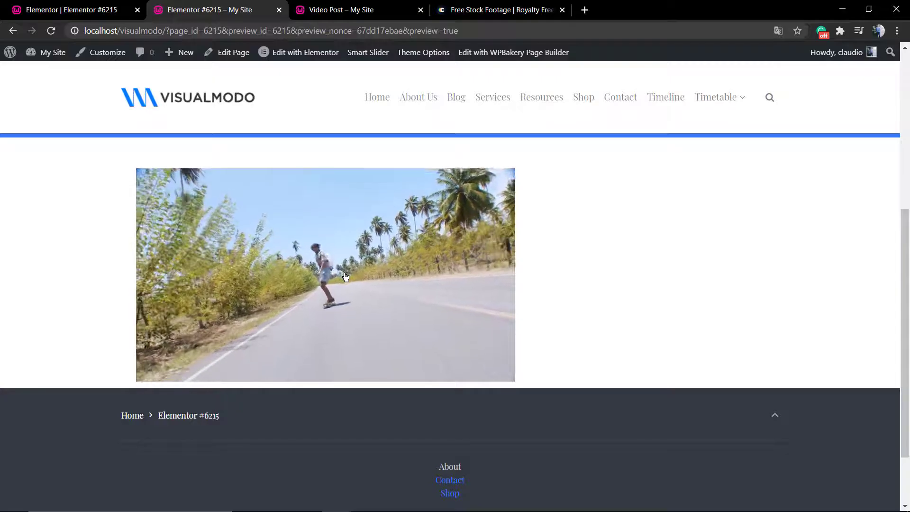
left_click(346, 277)
scroll(263, 280, "up", 5)
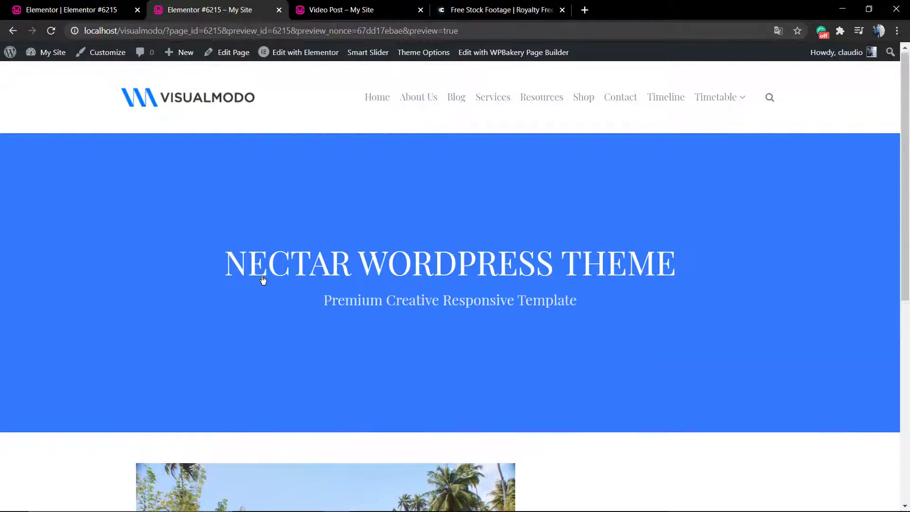
scroll(263, 279, "down", 5)
scroll(263, 280, "up", 5)
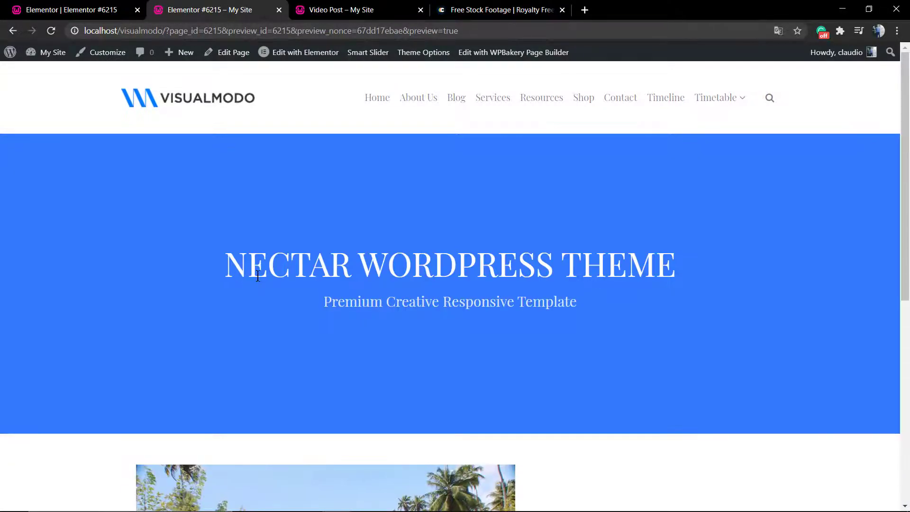
left_click(99, 6)
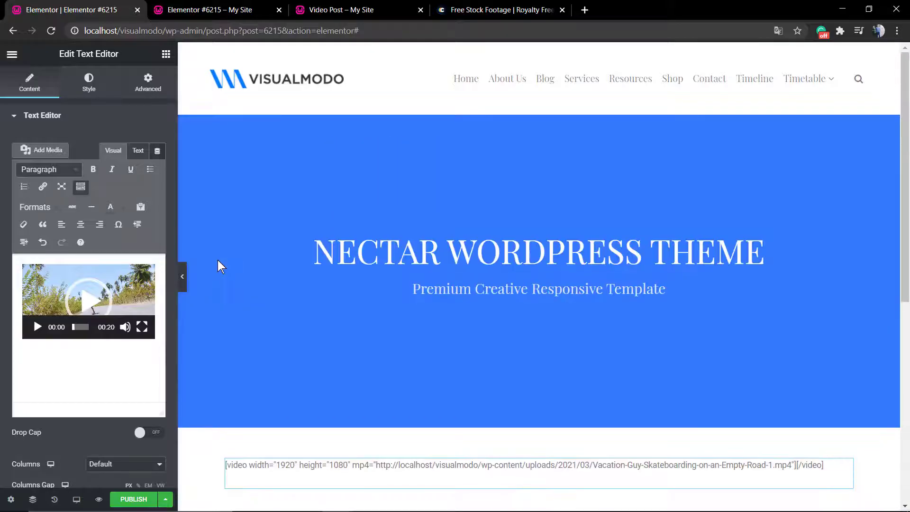
- Navigate back out of Elementor and confirm leaving without saving
left_click(6, 32)
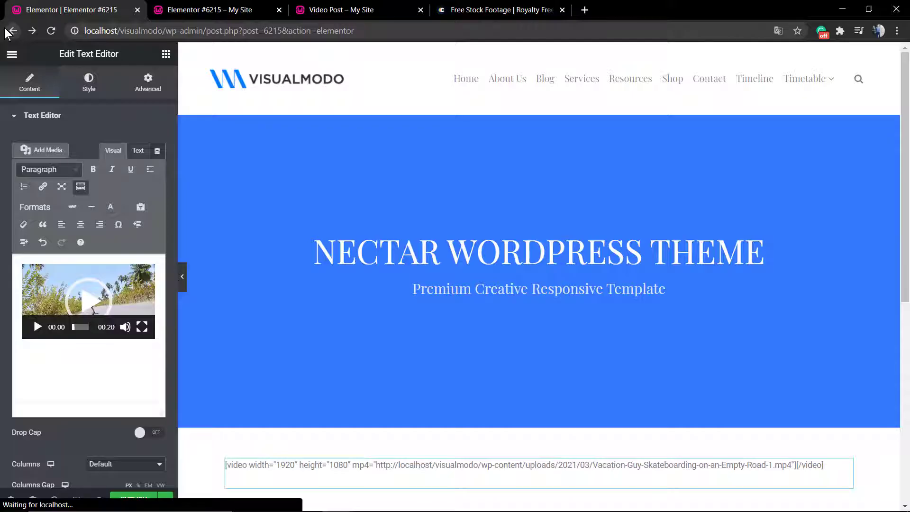
left_click(11, 33)
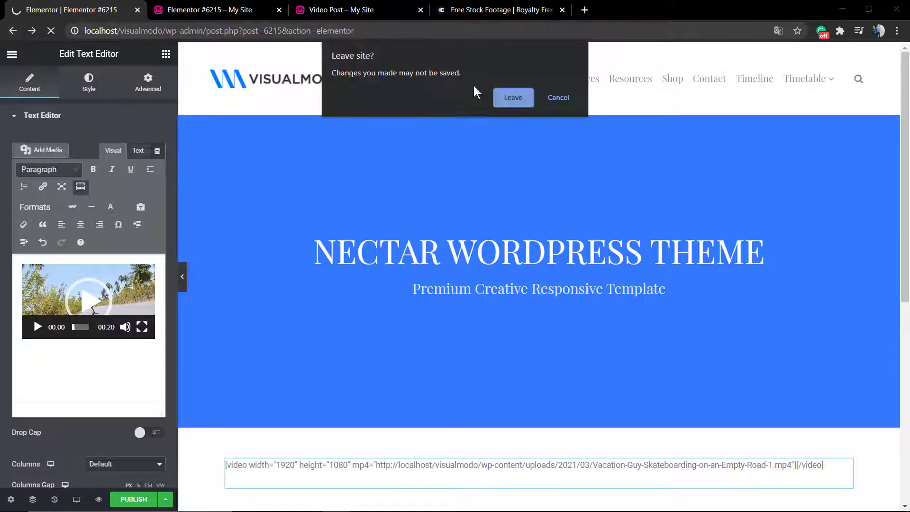
left_click(501, 97)
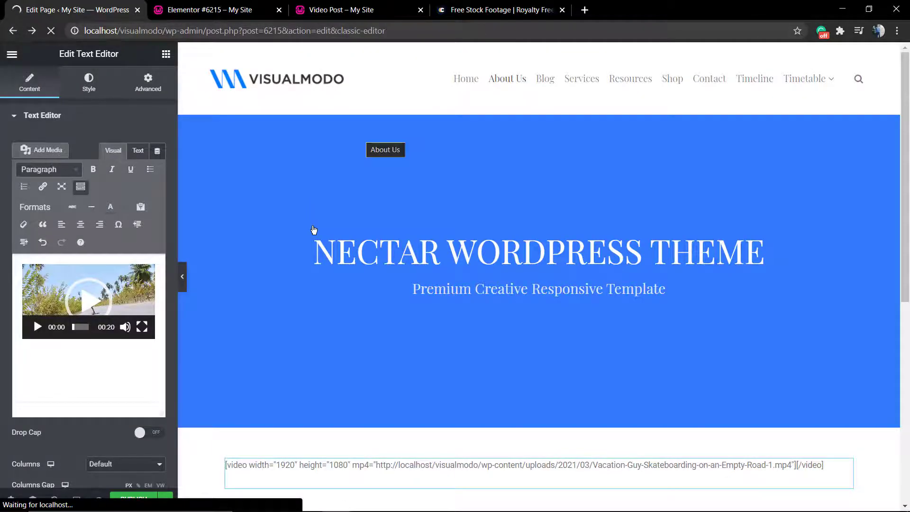